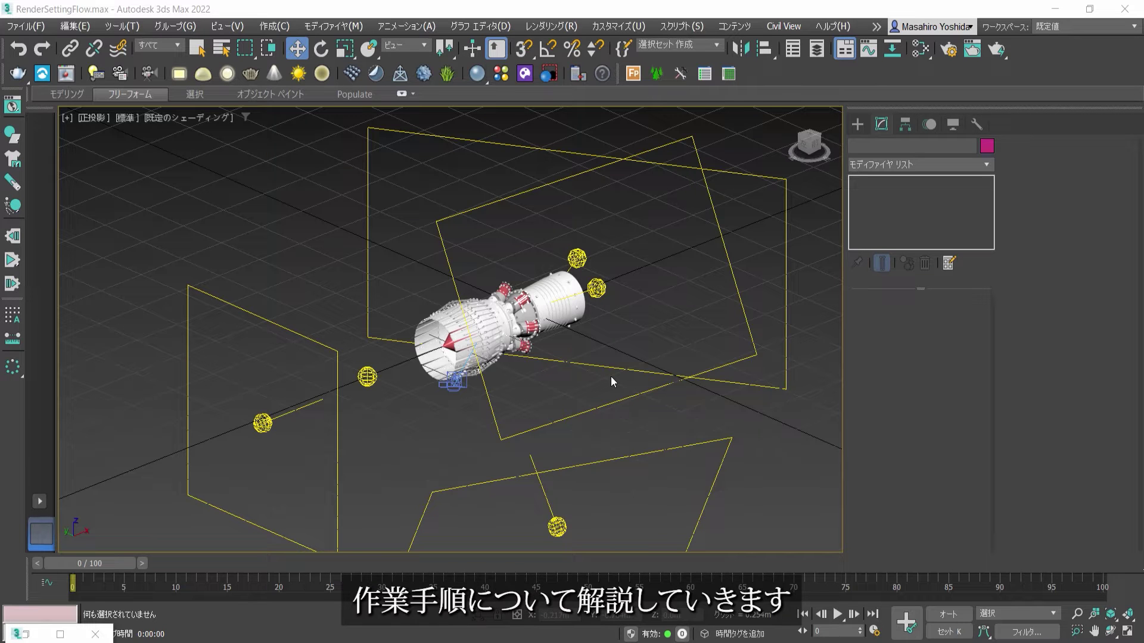
Orbit the viewport to see the jet engine and its lights from another angle.
mouse_move(610, 377)
middle_mouse_down("alt")
mouse_move(582, 376)
mouse_move(639, 235)
middle_mouse_up("alt")
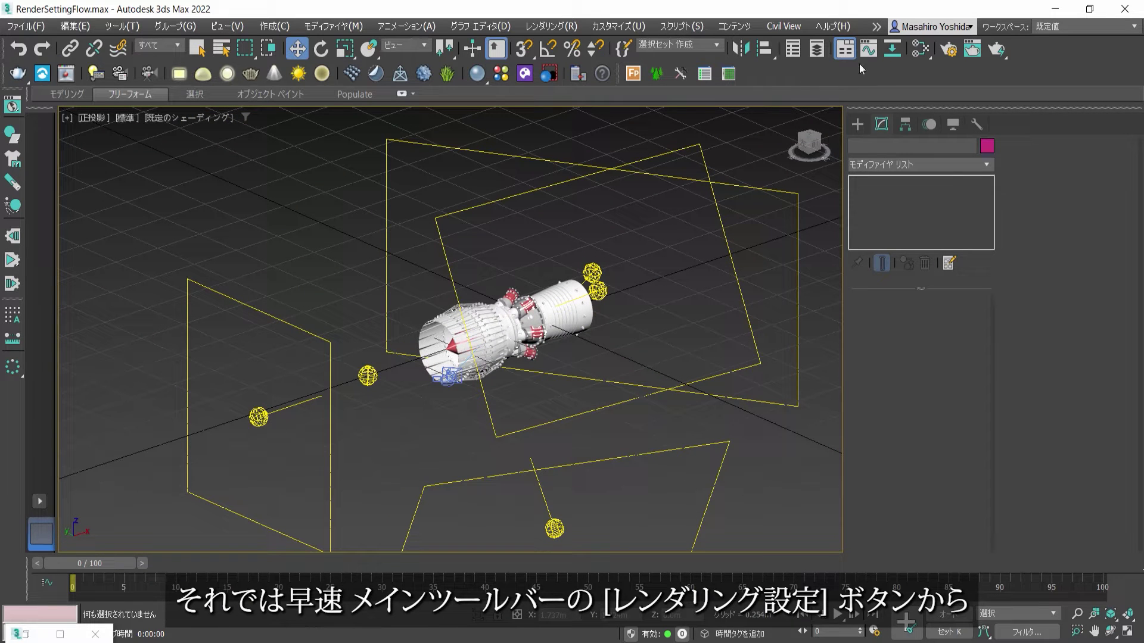
Open Render Setup and browse the renderer list, keeping Arnold as the renderer.
left_click(950, 50)
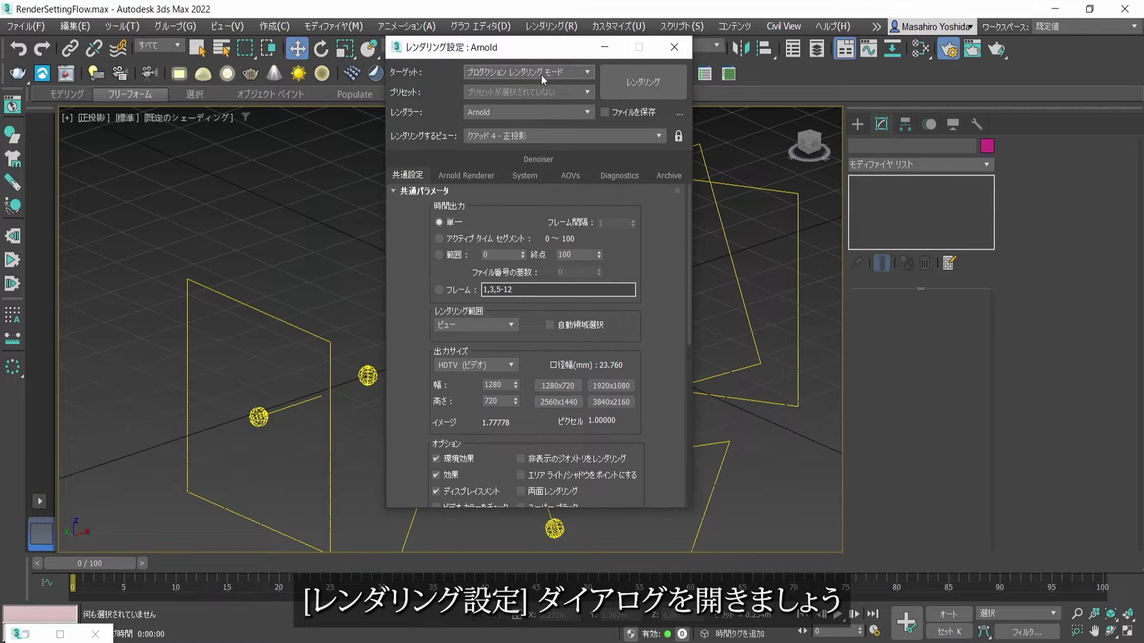
left_click_drag(540, 80, 553, 66)
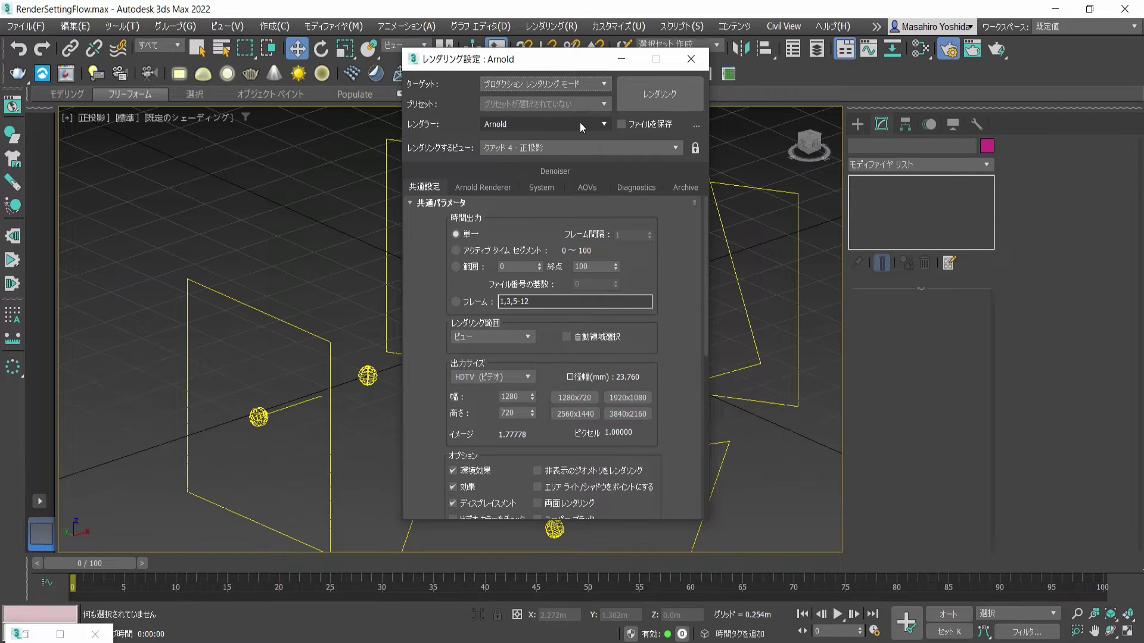
left_click(604, 126)
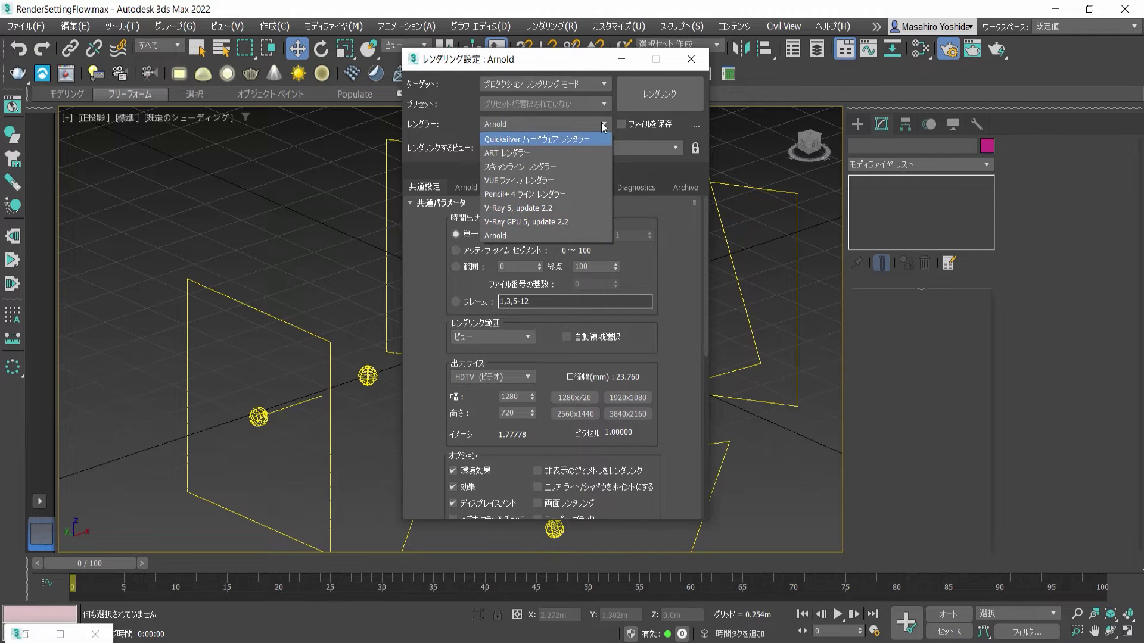
left_click(500, 234)
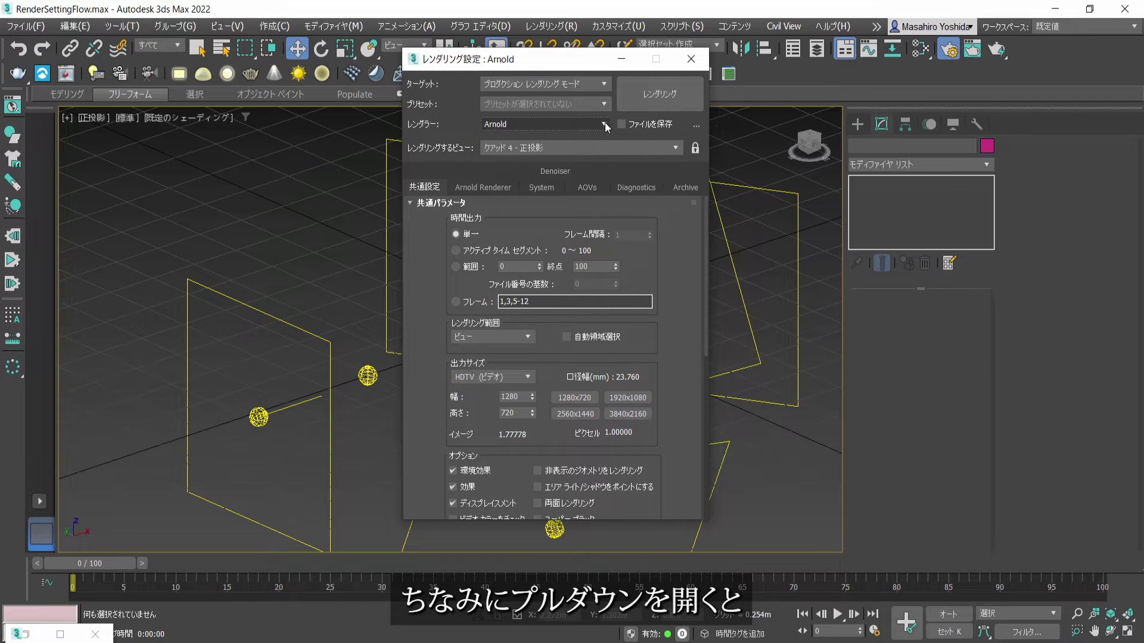
left_click(606, 123)
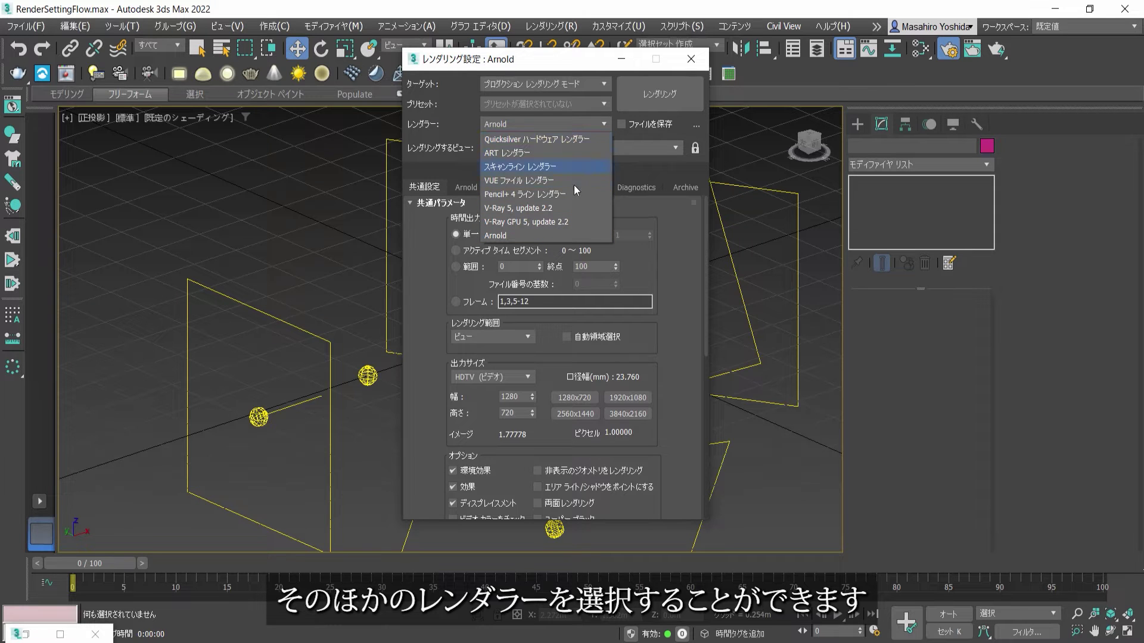
left_click(605, 124)
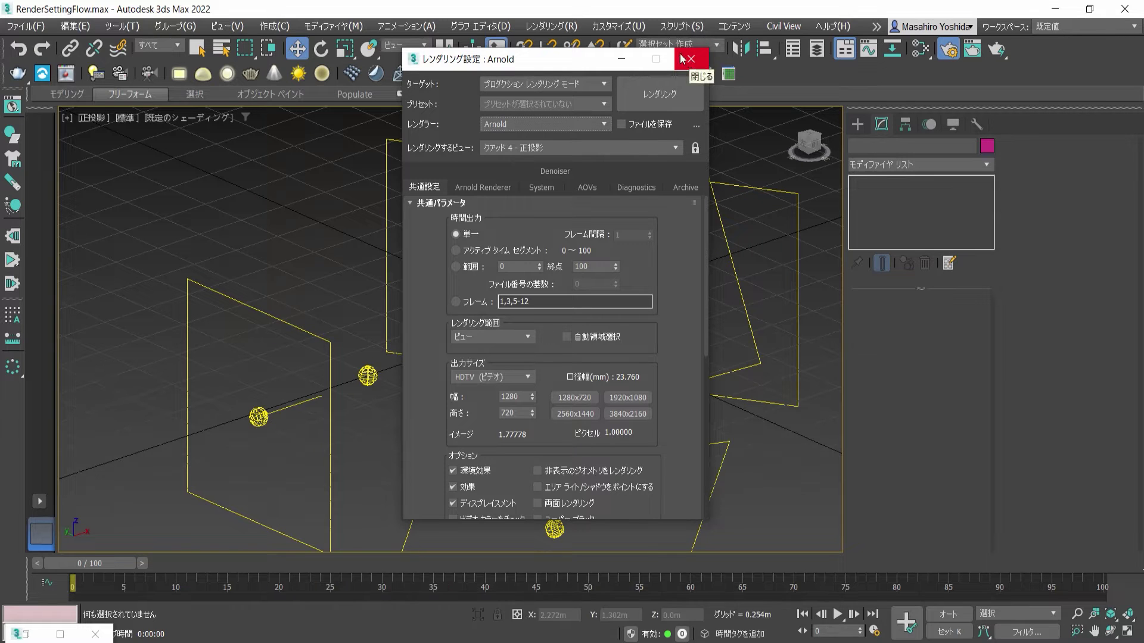
Open the Custom UI and Defaults Switcher and read the DesignVIZ.ART description about the ART renderer.
left_click(627, 33)
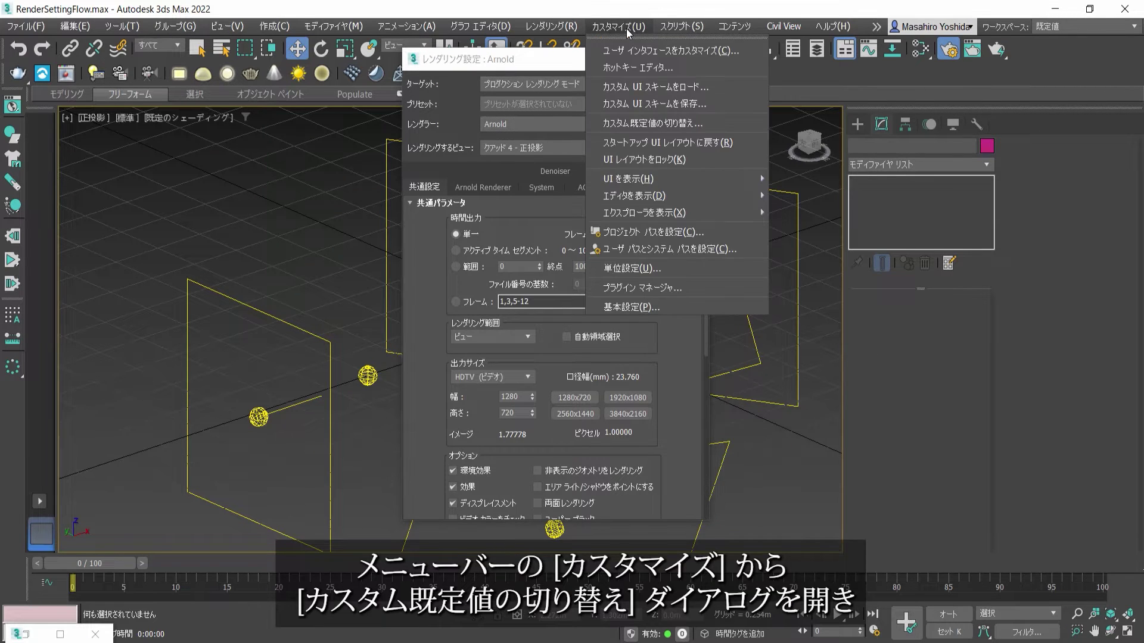
left_click(654, 124)
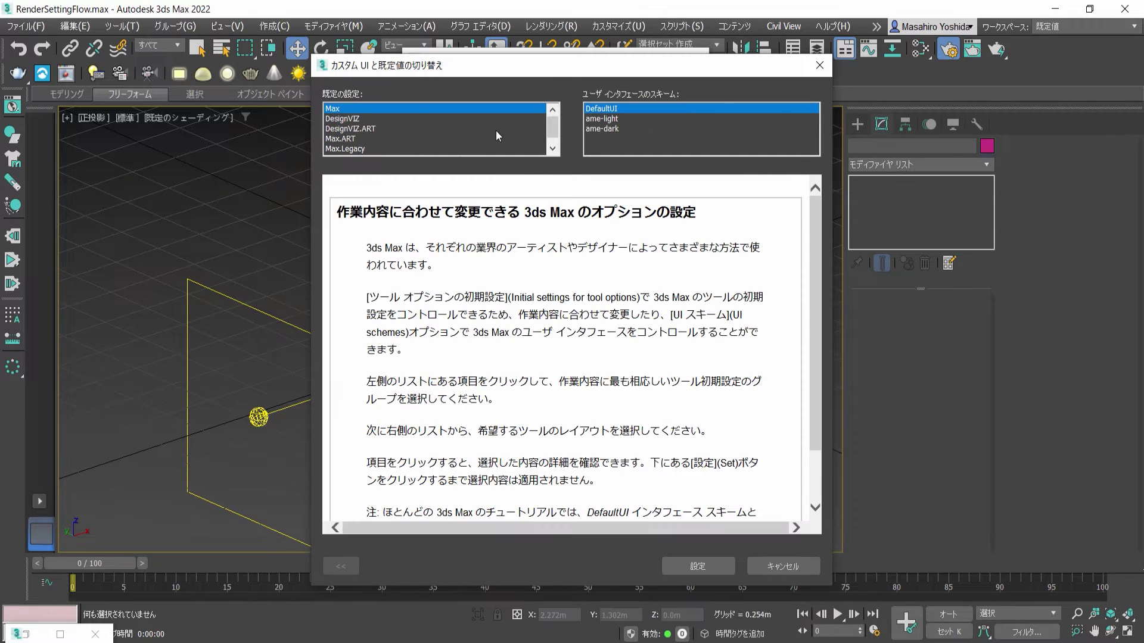
left_click(351, 119)
left_click(351, 129)
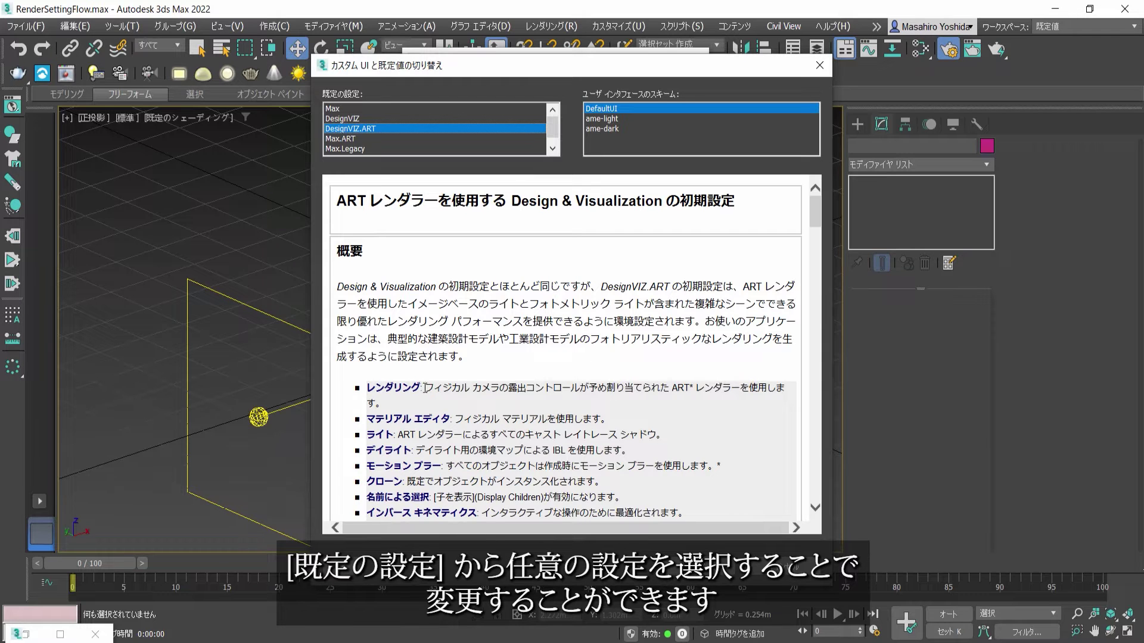
left_click_drag(670, 387, 740, 392)
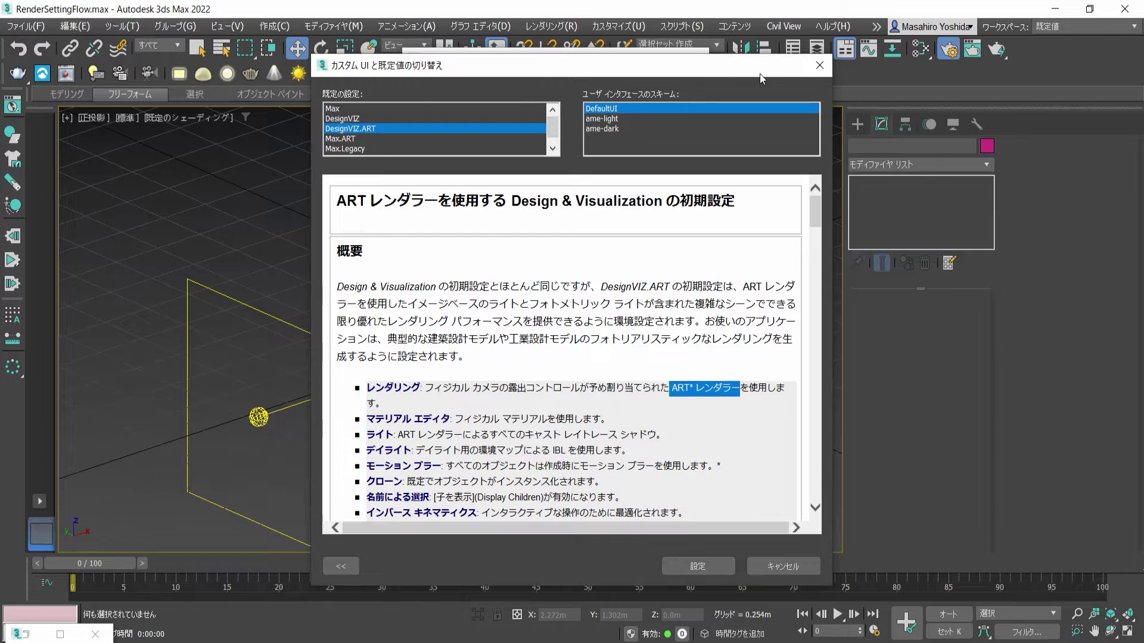
Cancel the defaults switcher and recheck the renderer list, leaving Arnold selected.
left_click(819, 65)
key("F10")
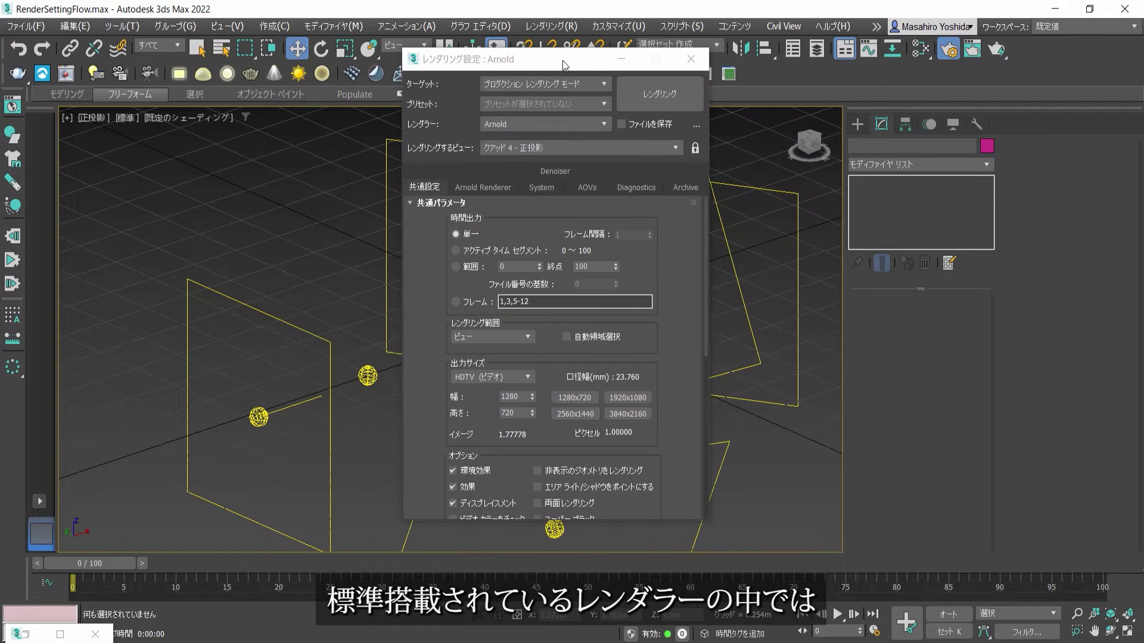
left_click(608, 125)
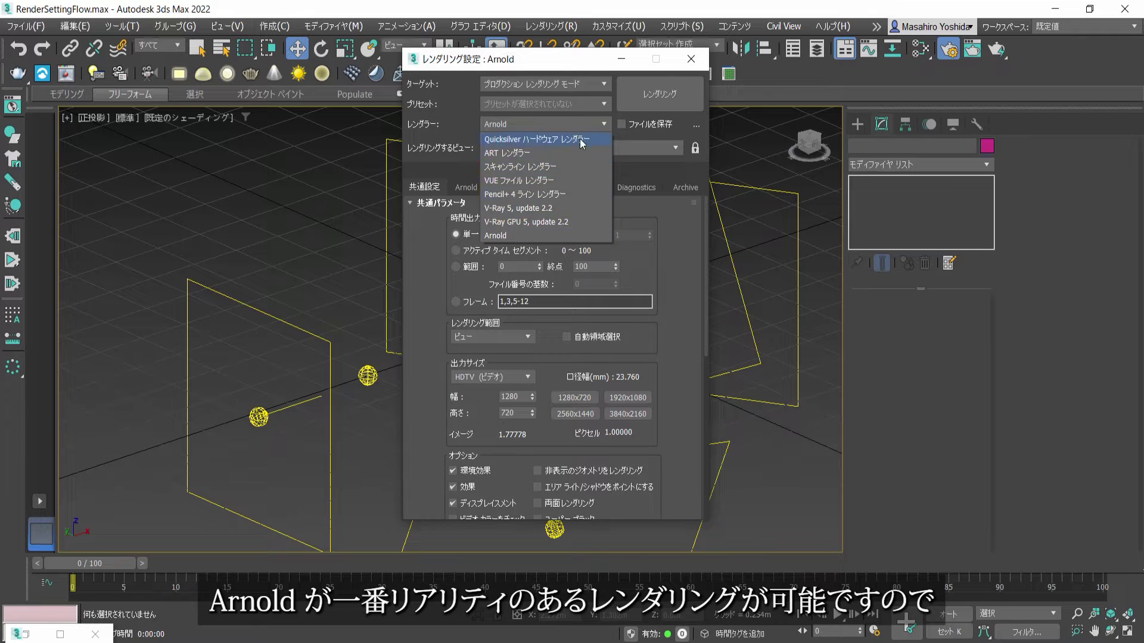
left_click(603, 130)
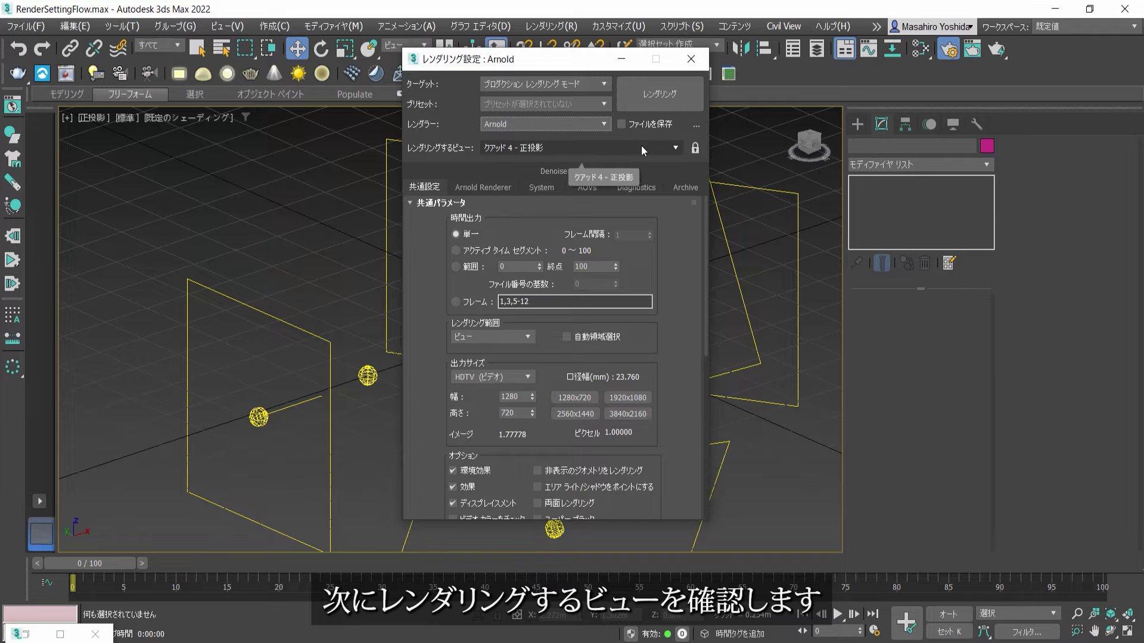
Restore the four-viewport layout and show the PhysCamera_ライティング camera view in the lower-right viewport.
left_click(311, 209)
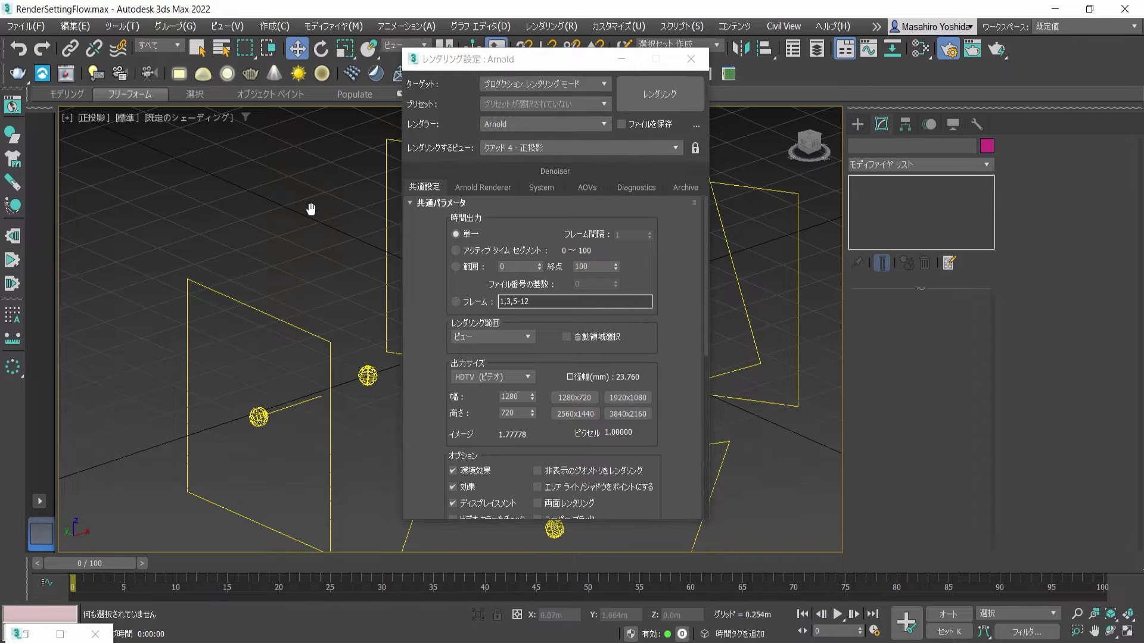
key("alt+w")
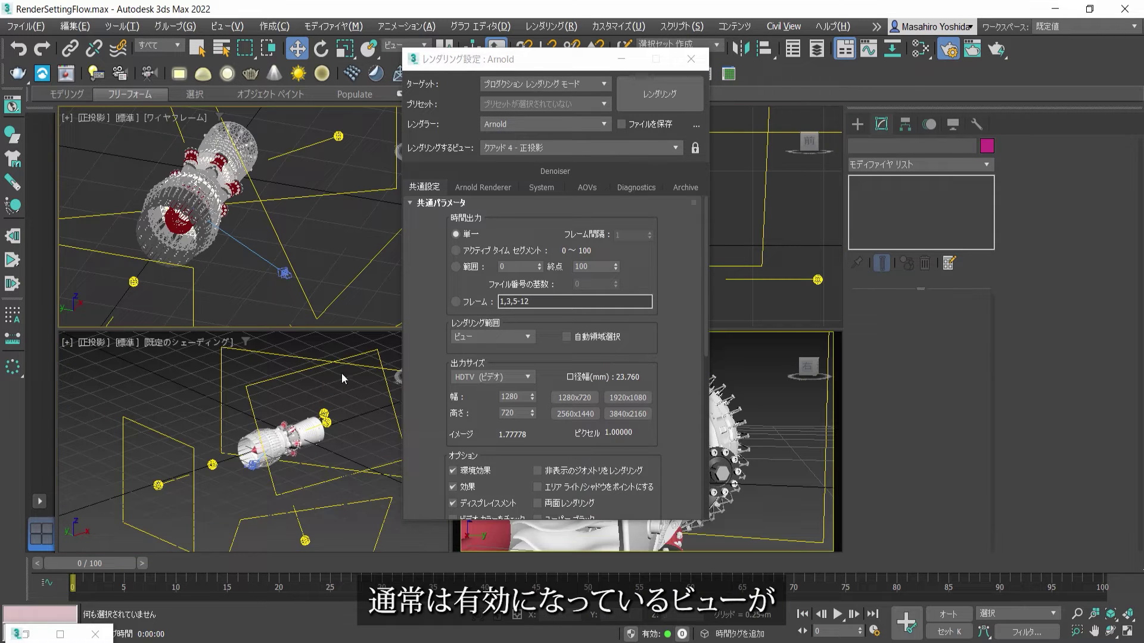
left_click(744, 357)
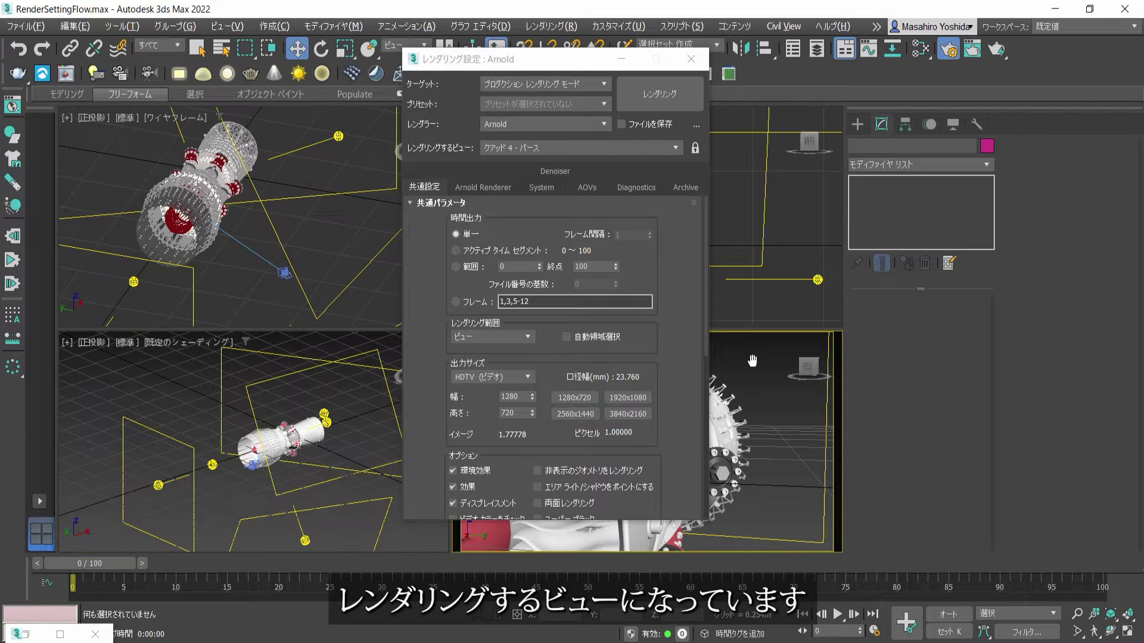
left_click(760, 283)
left_click(319, 227)
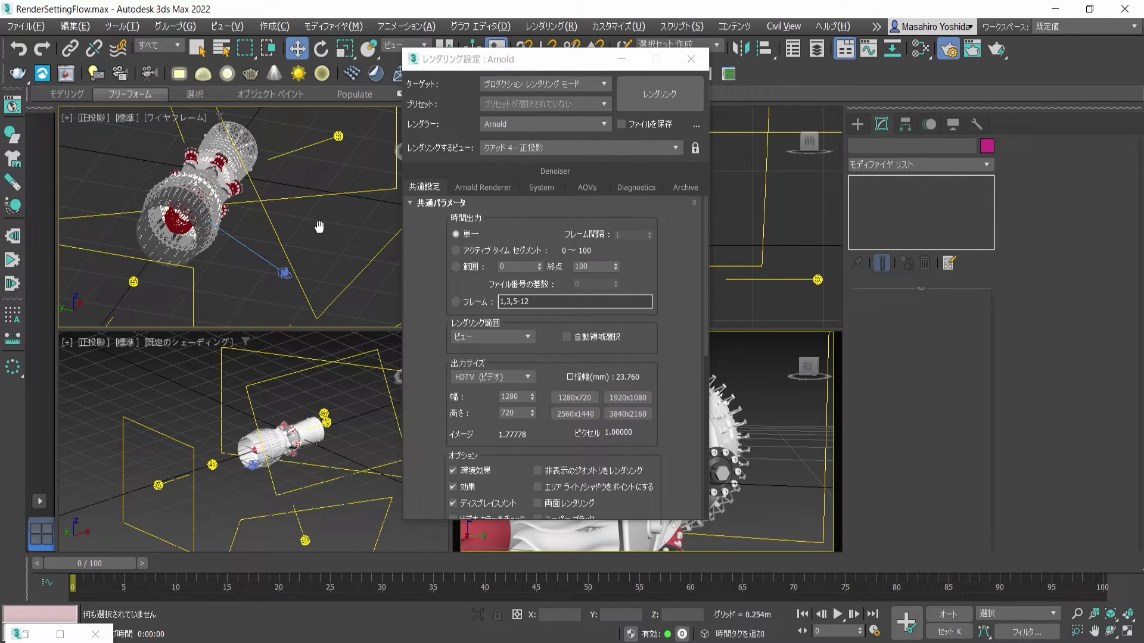
left_click(305, 417)
left_click(795, 428)
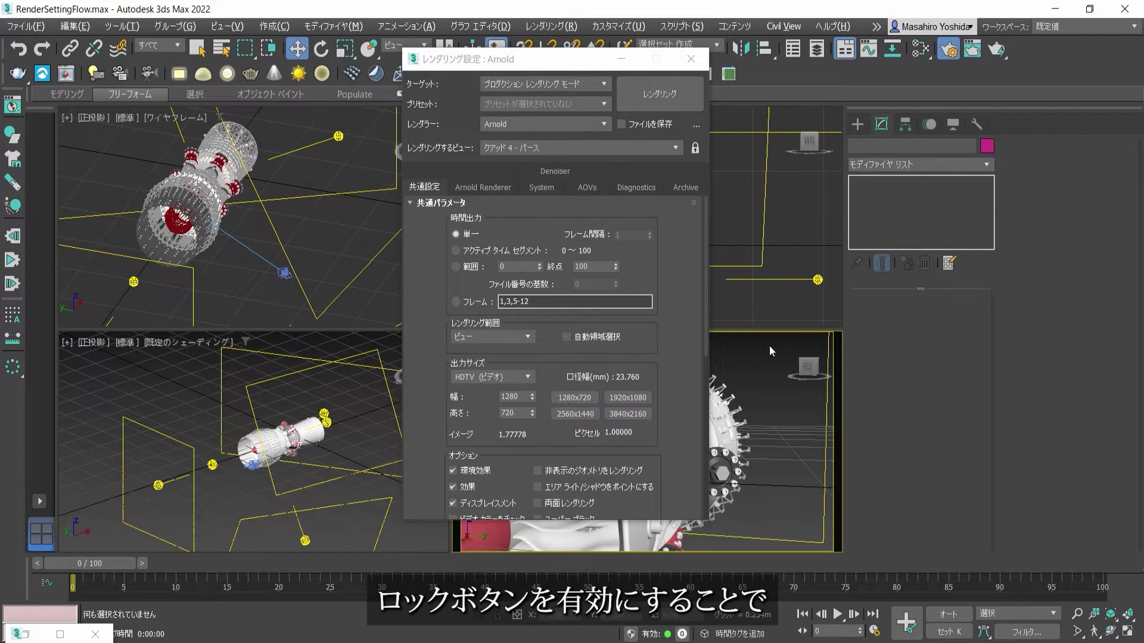
left_click(742, 205)
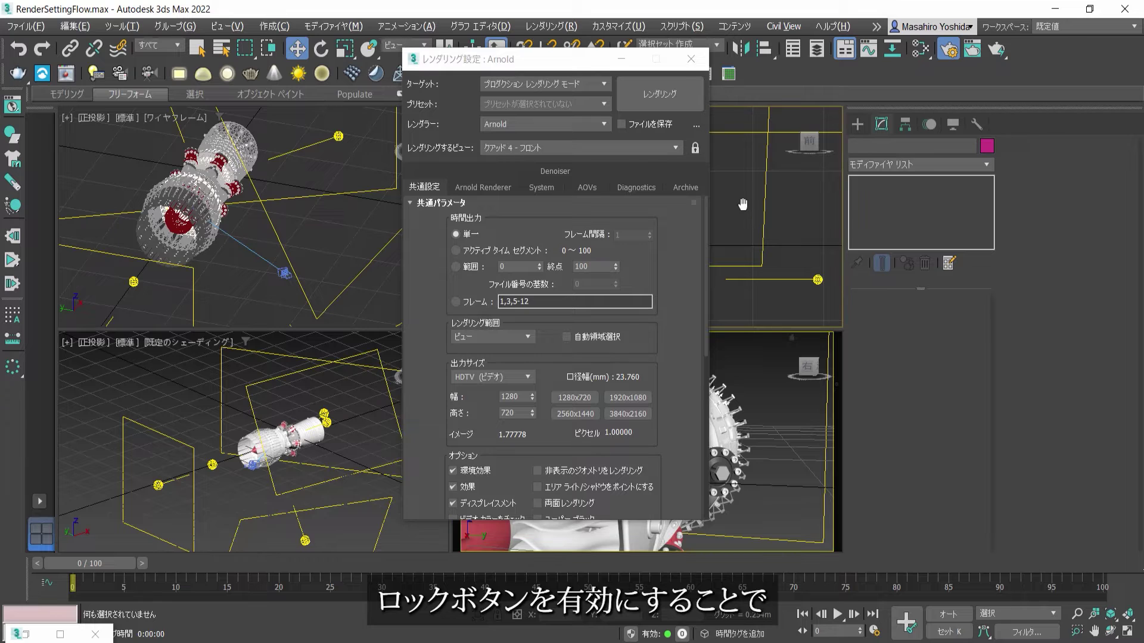
left_click(713, 348)
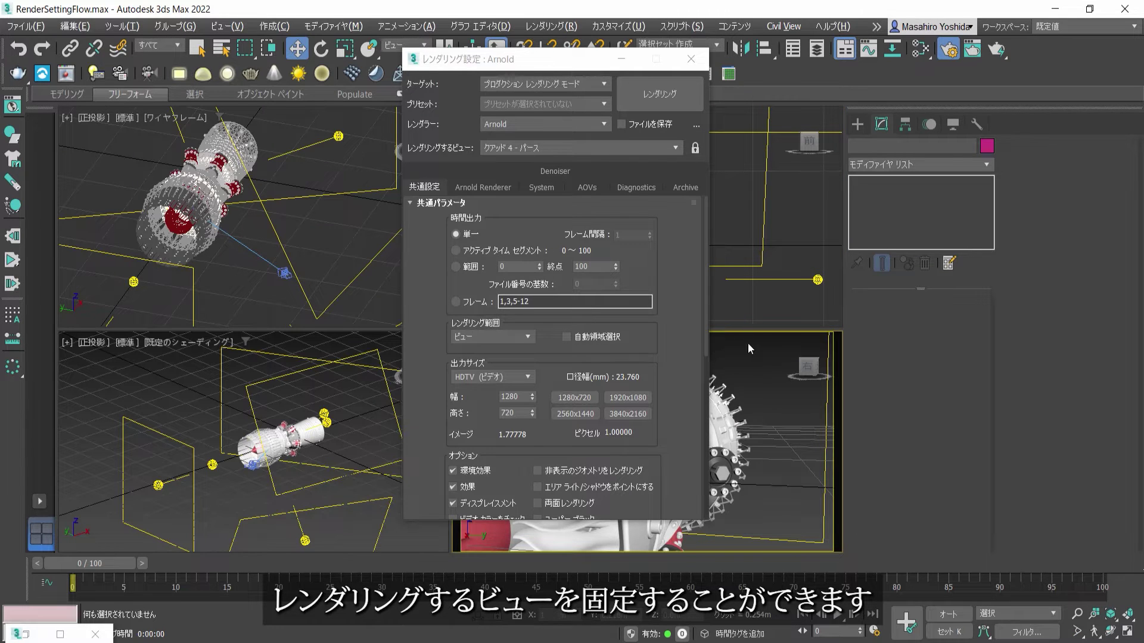
key("c")
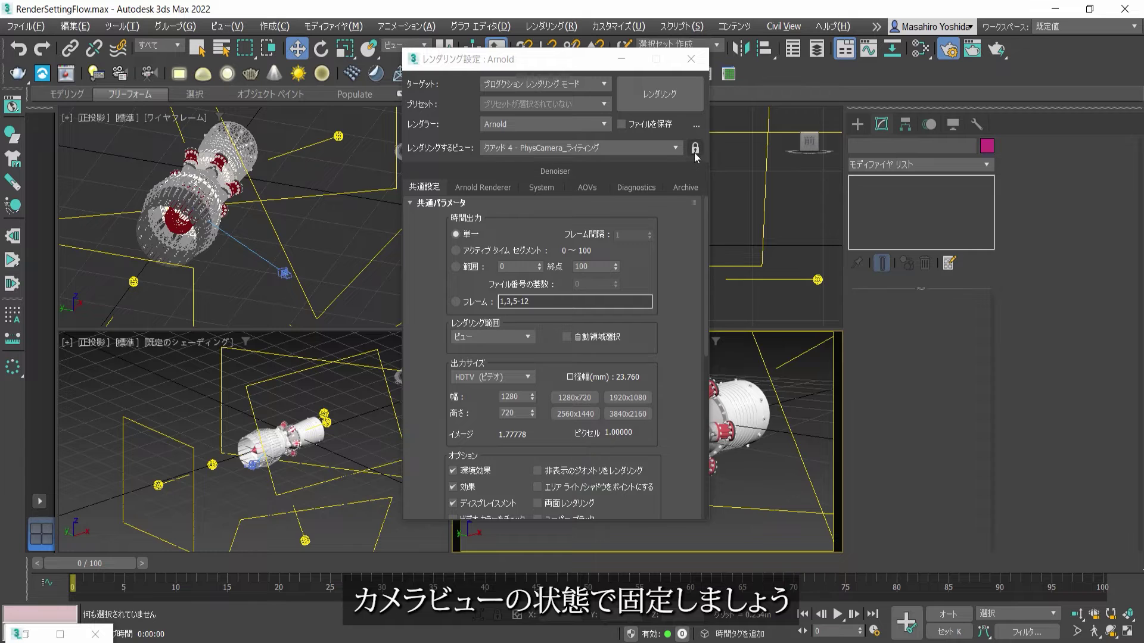
Lock View to Render to the PhysCamera view and confirm it holds when other viewports are active.
left_click(694, 149)
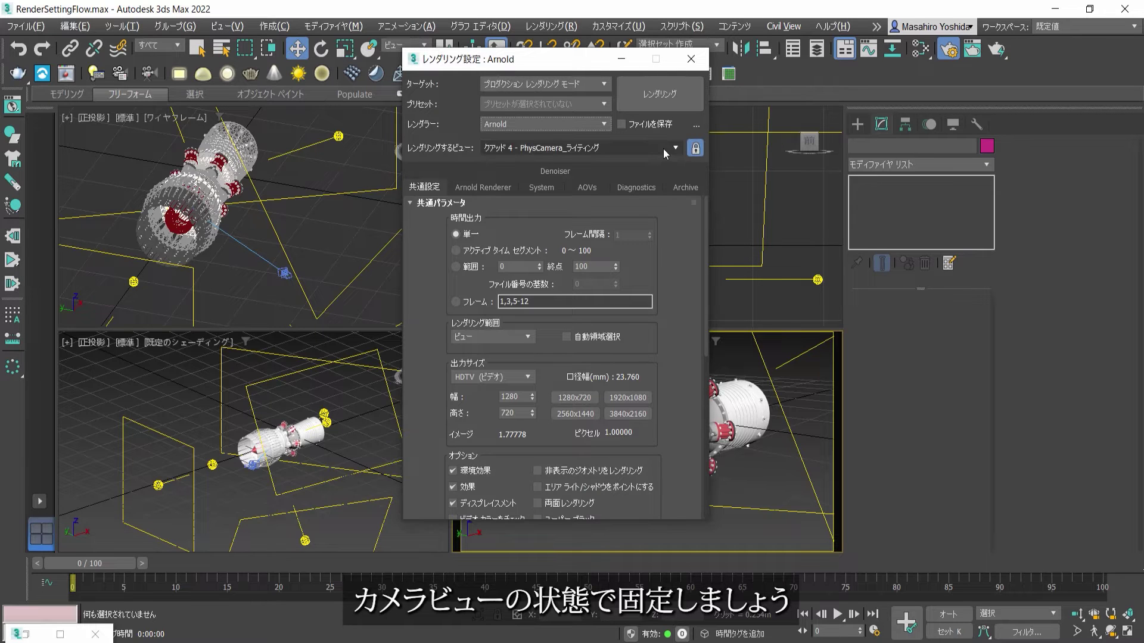
left_click_drag(578, 65, 431, 58)
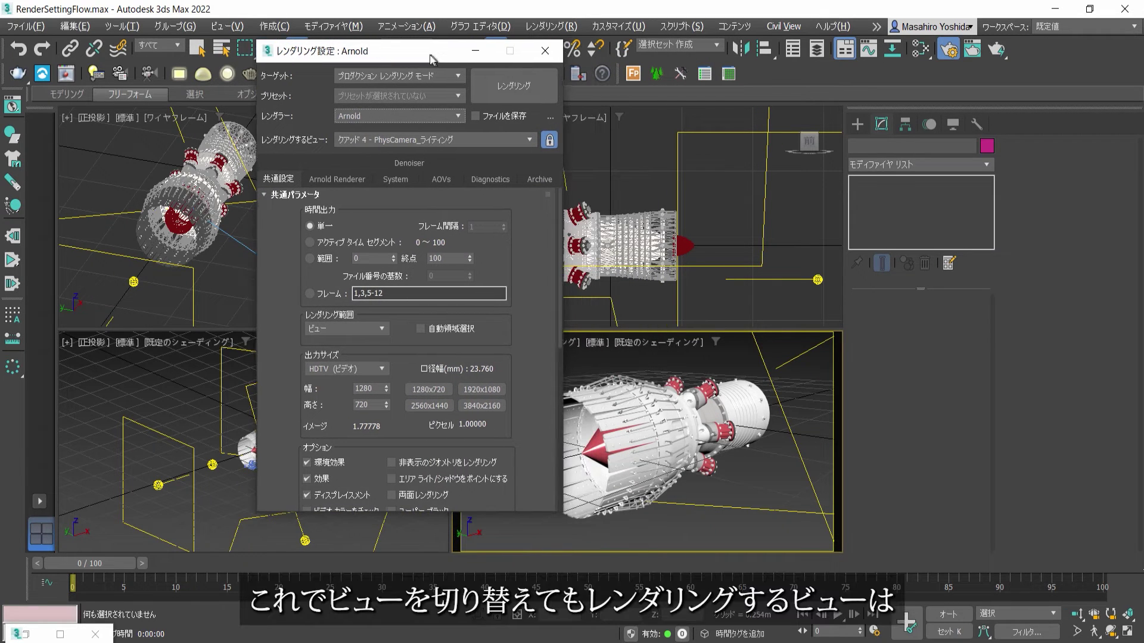
left_click(174, 203)
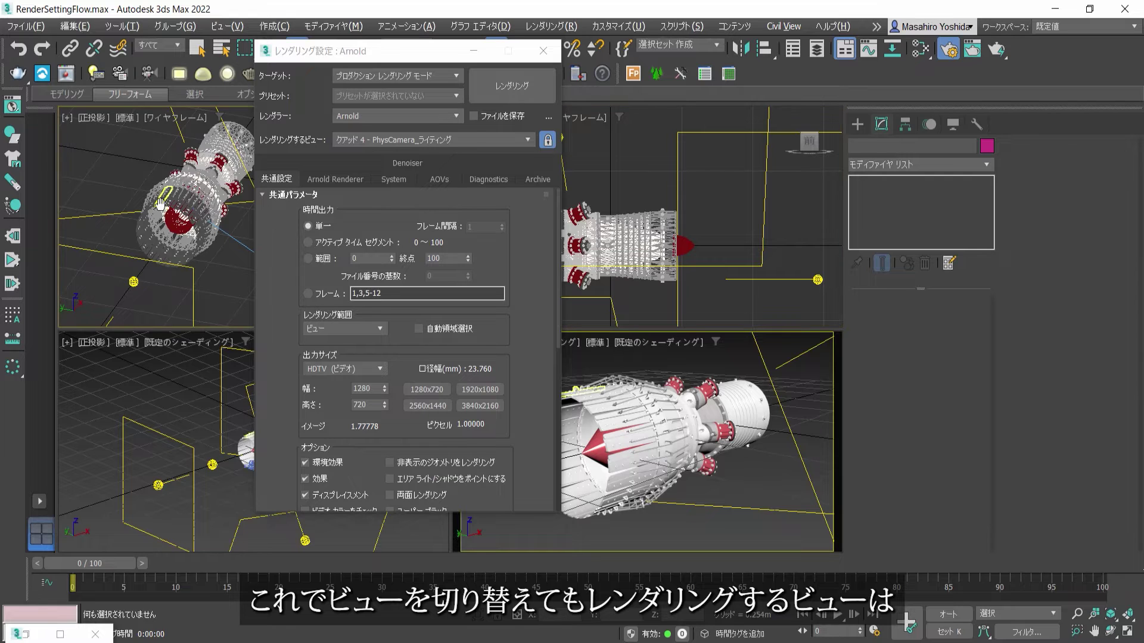
left_click(184, 417)
left_click(652, 173)
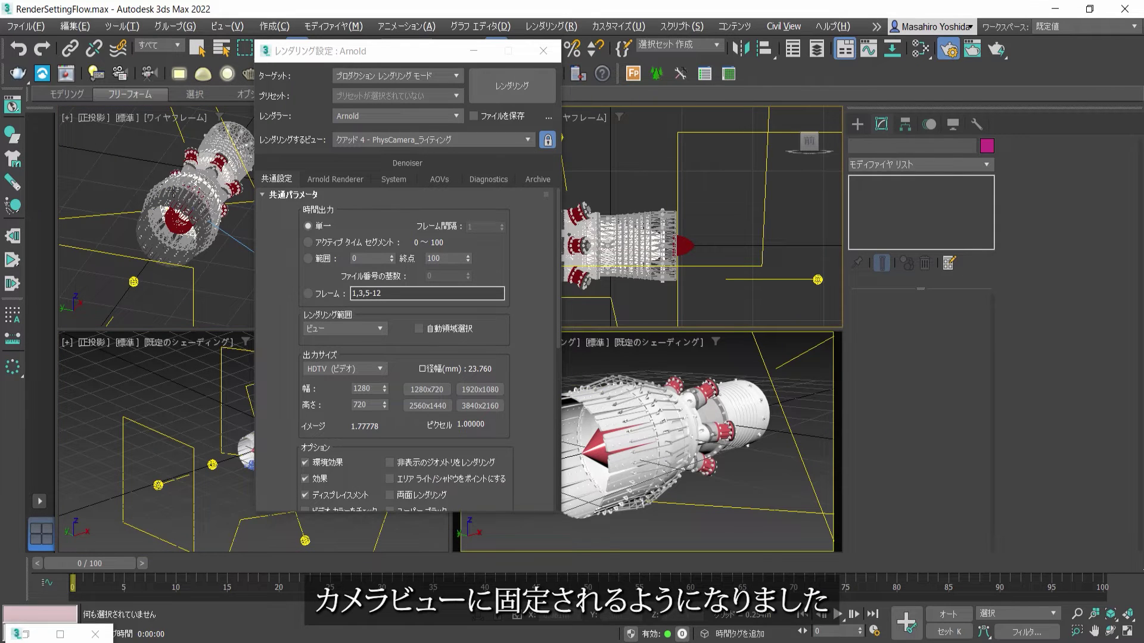
left_click(104, 194)
left_click(147, 391)
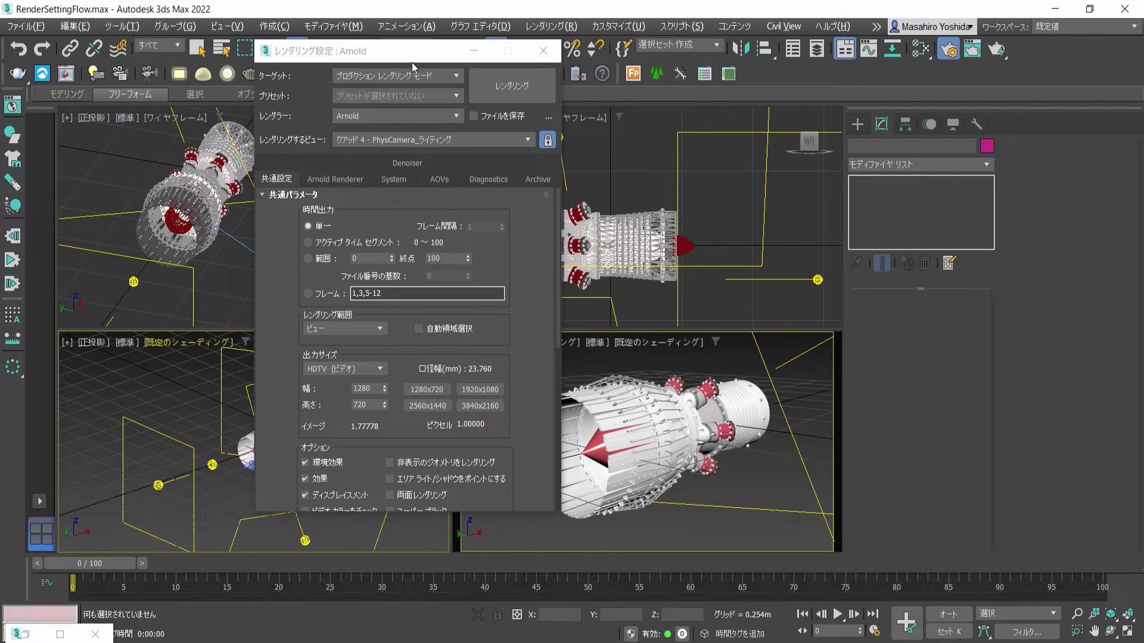
left_click_drag(415, 56, 420, 58)
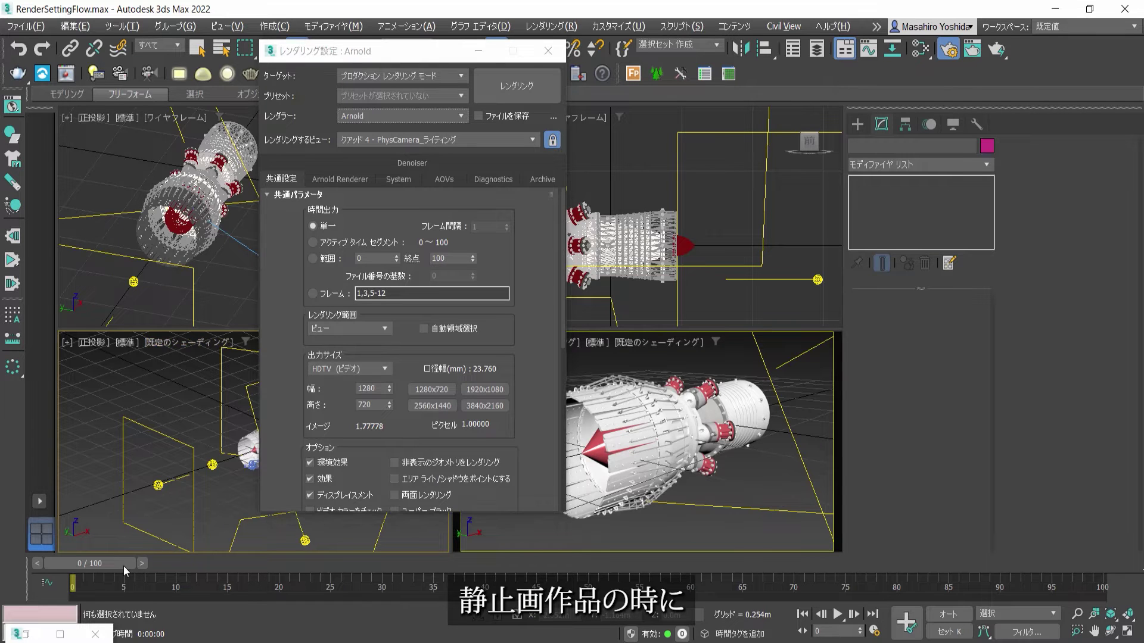
mouse_move(123, 566)
left_mouse_down()
mouse_move(205, 566)
mouse_move(123, 566)
left_mouse_up()
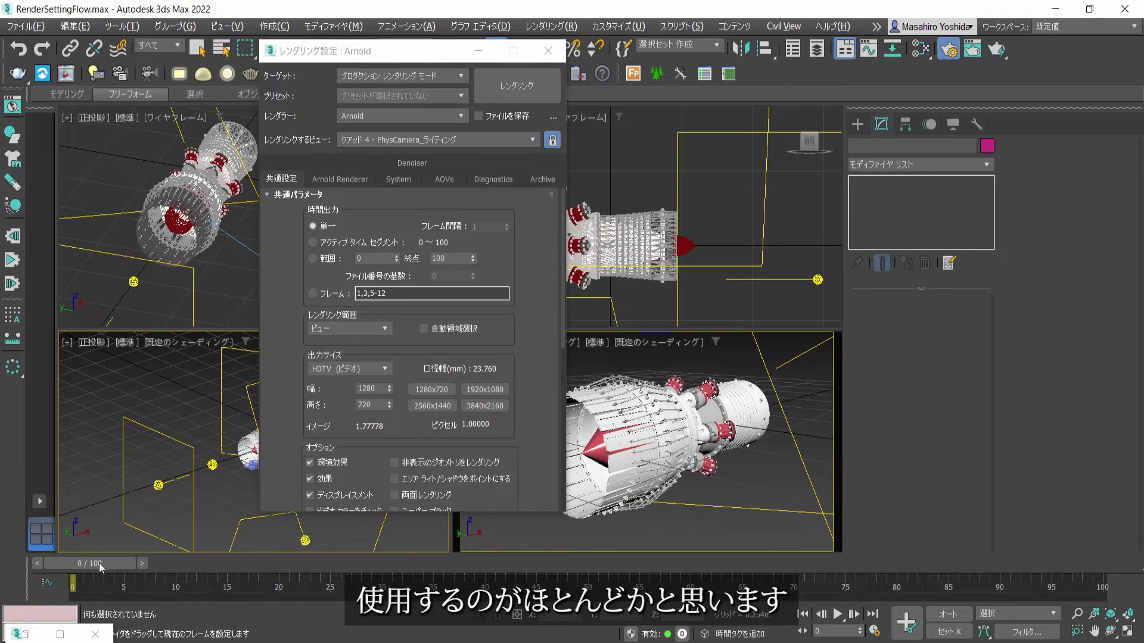
Set Time Output to Active Time Segment, frames 0 to 100, and scrub the timeline.
left_click(313, 242)
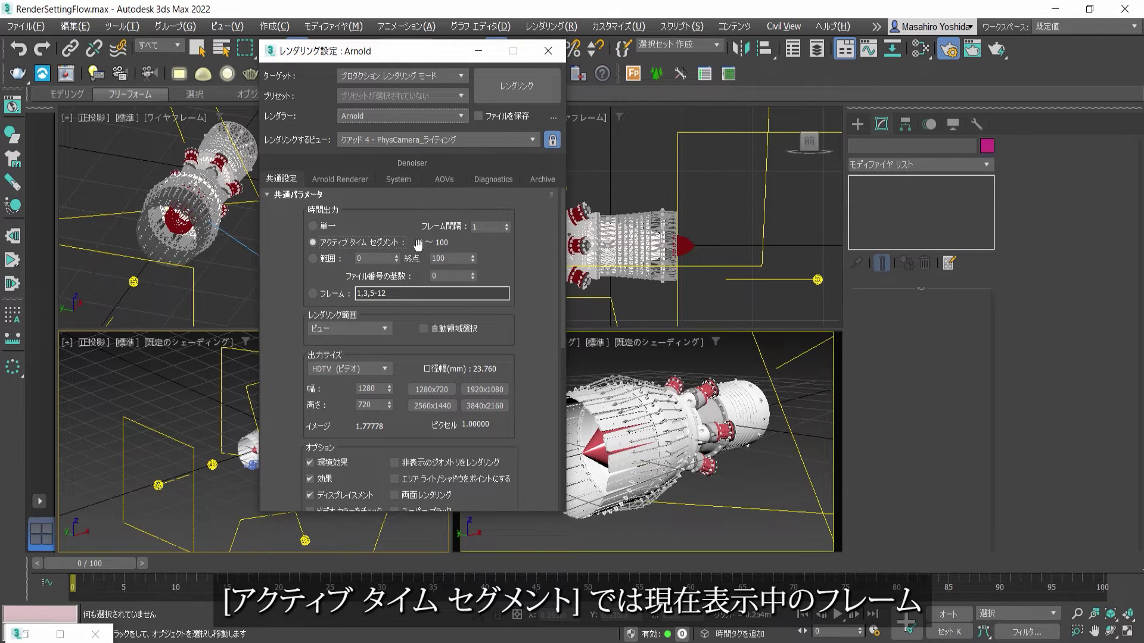
left_click_drag(119, 563, 856, 563)
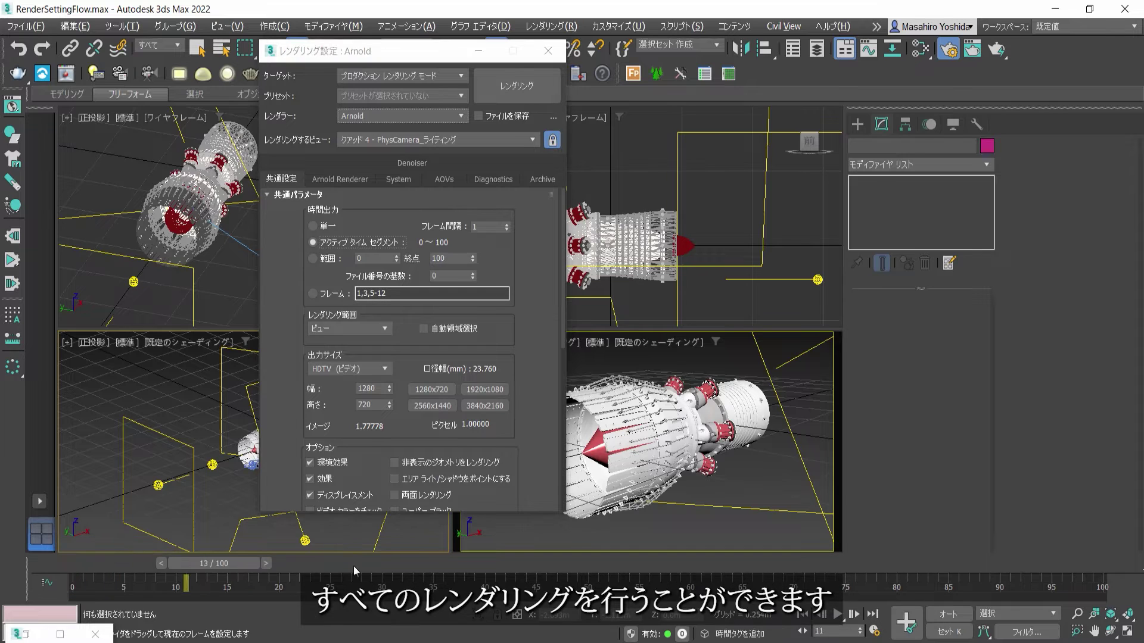
mouse_move(981, 564)
left_mouse_down()
mouse_move(1094, 566)
mouse_move(109, 577)
left_mouse_up()
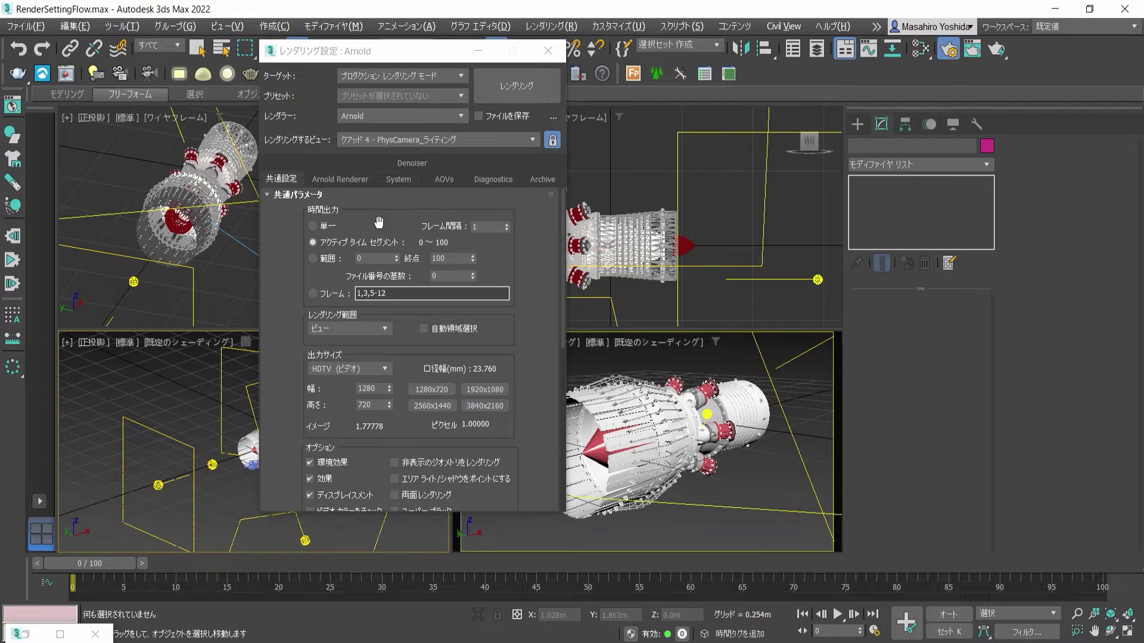
Set the Range to frames 20-30, then switch Time Output to Frames 1,3,5-12.
left_click(313, 258)
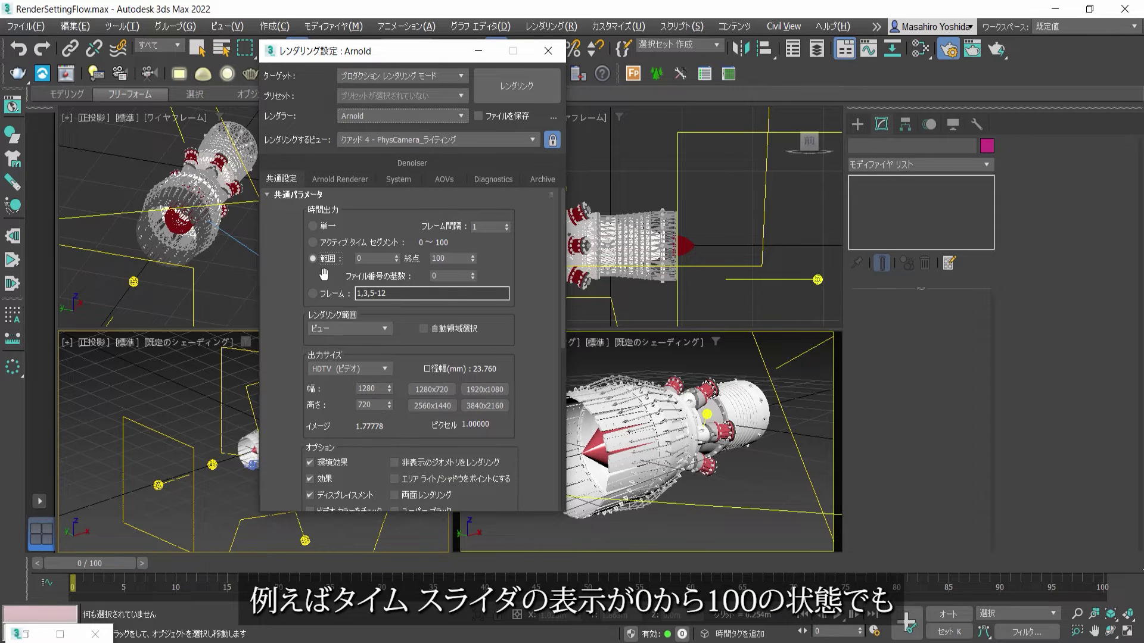
left_click(356, 258)
type("20")
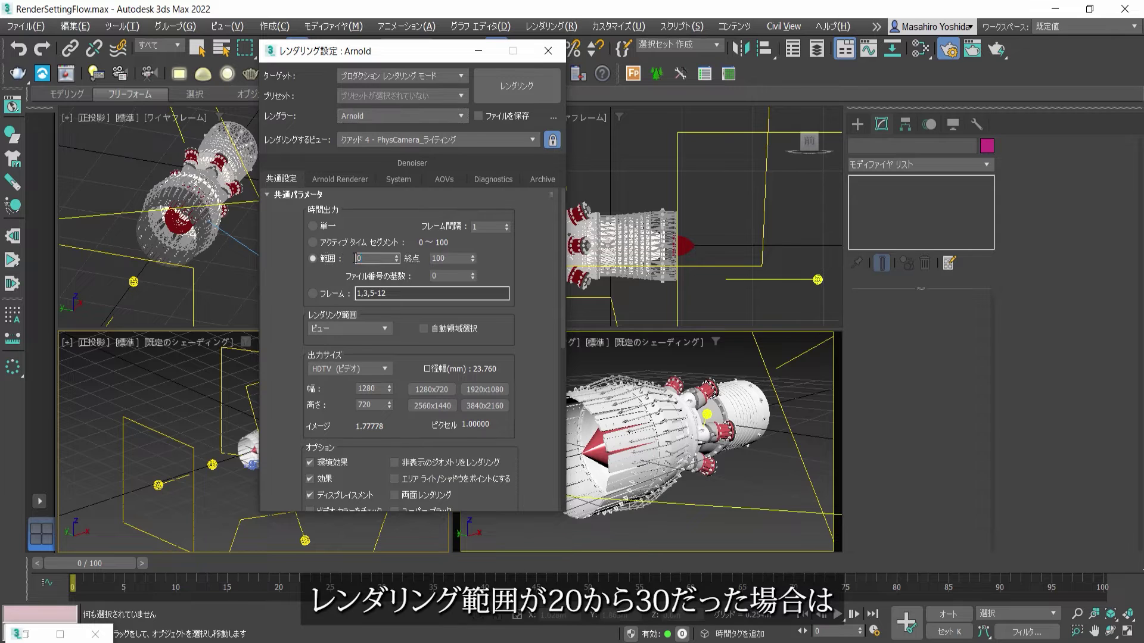
left_click(437, 260)
type("30")
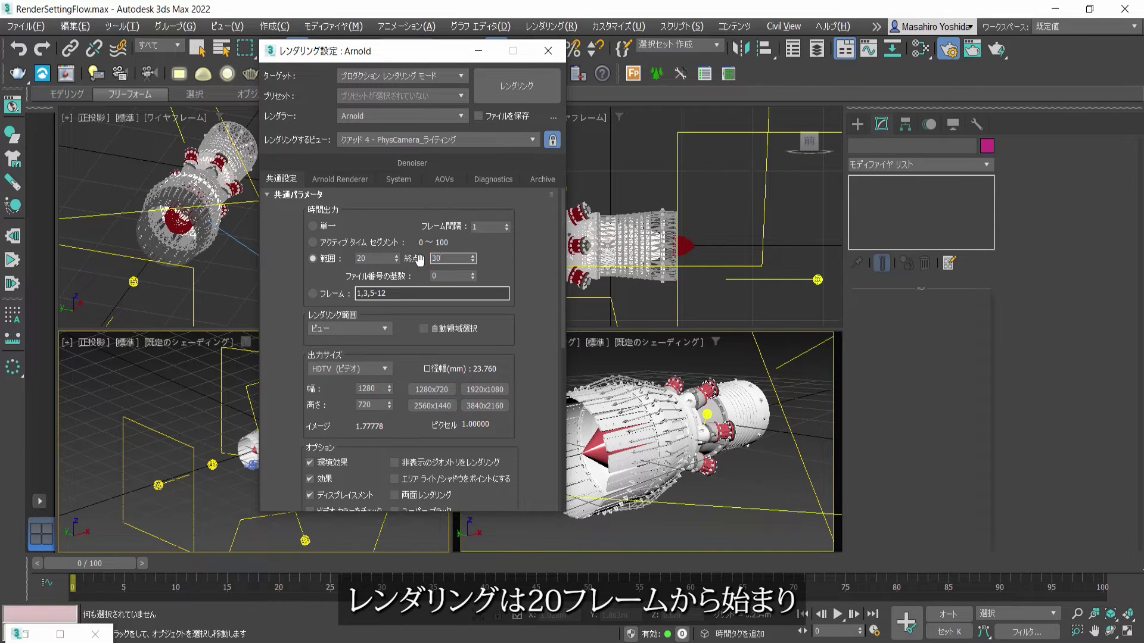
left_click(330, 273)
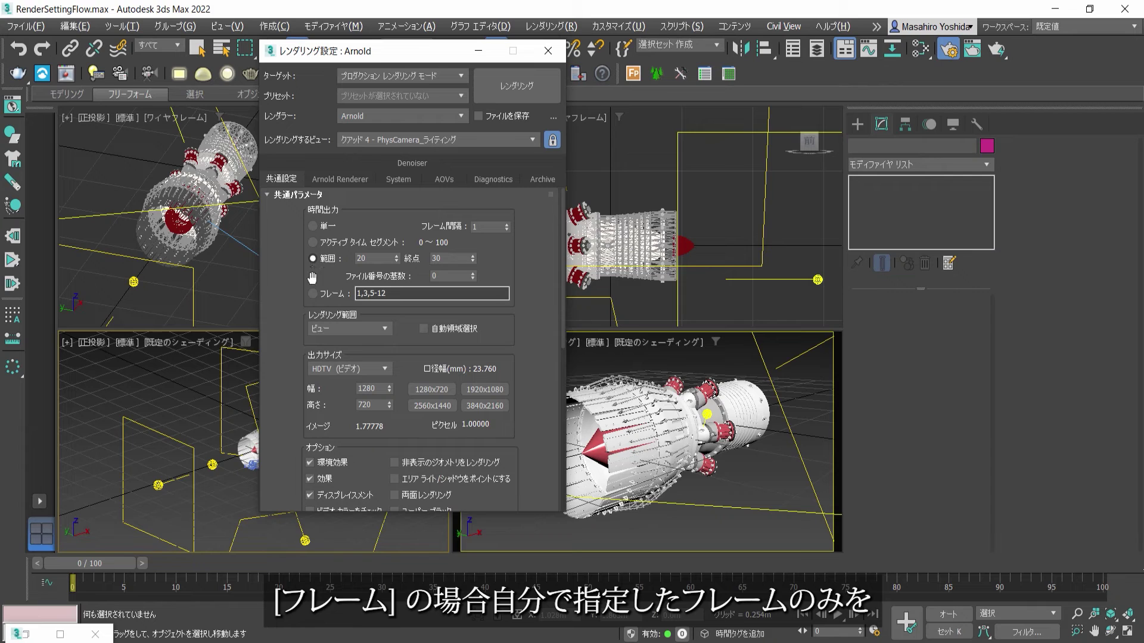
left_click(313, 294)
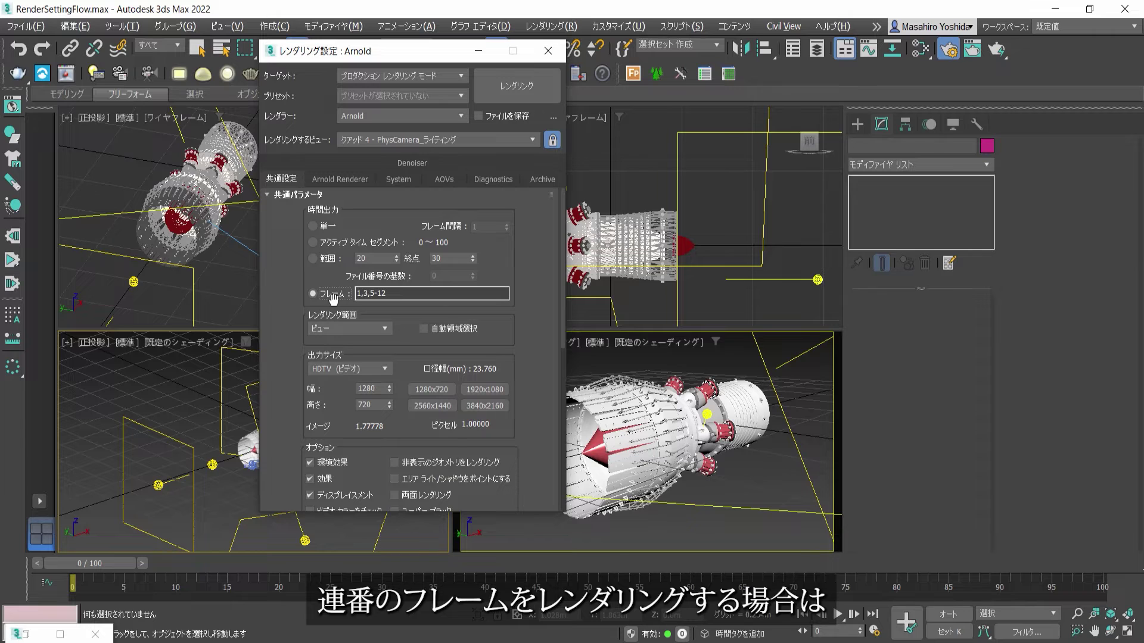
Replace the Frames list with 1,5,10-20.
left_click(381, 293)
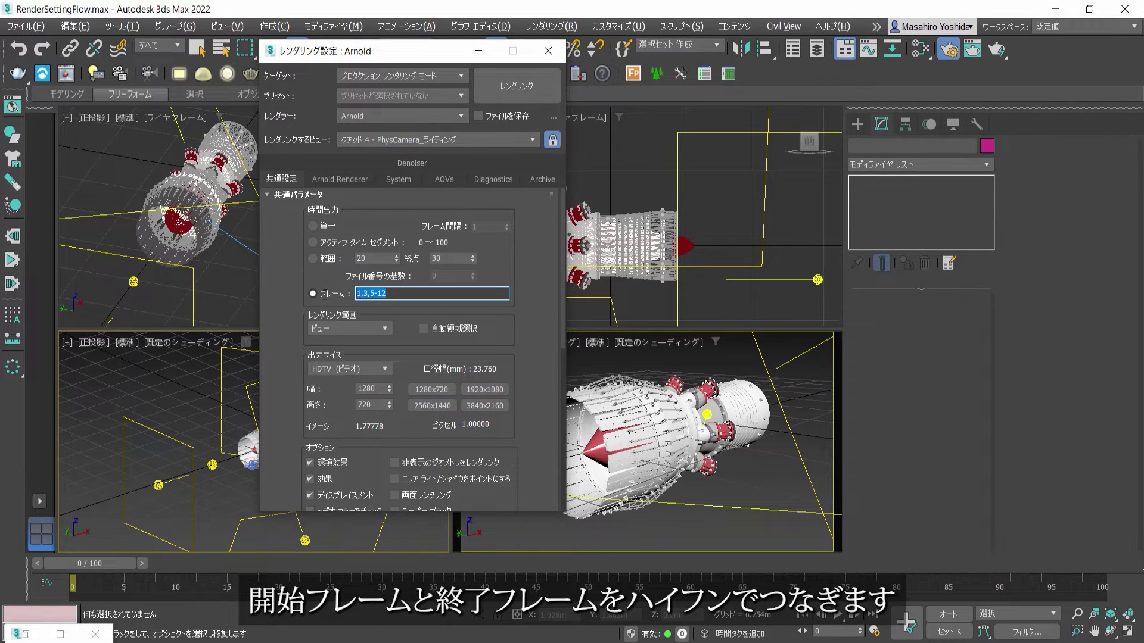
key("Delete")
type("1")
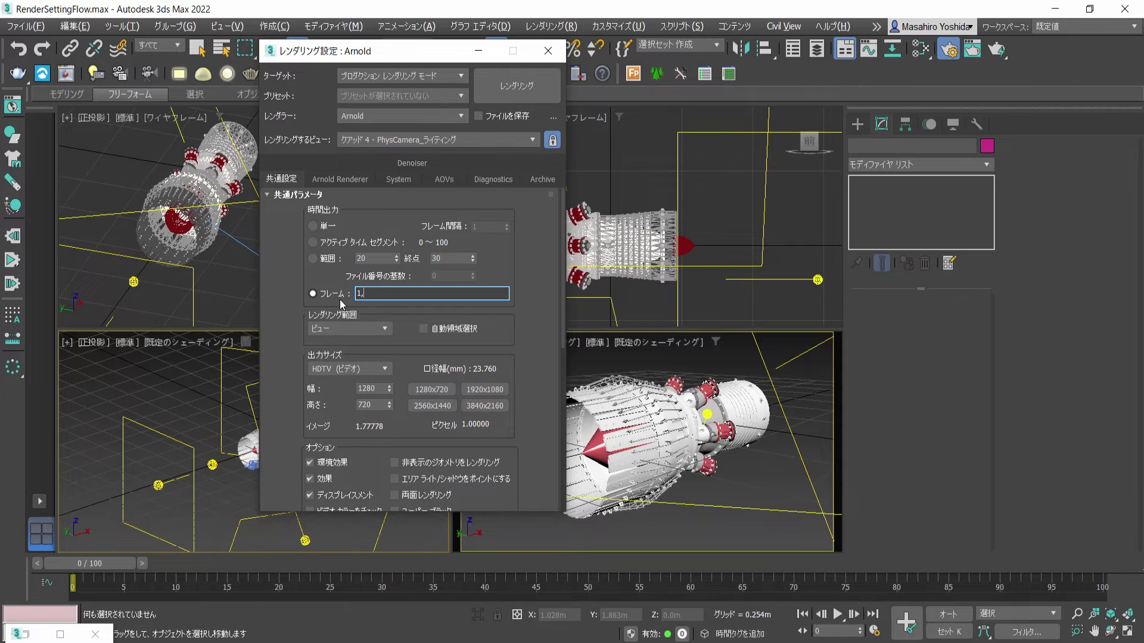
type(",10")
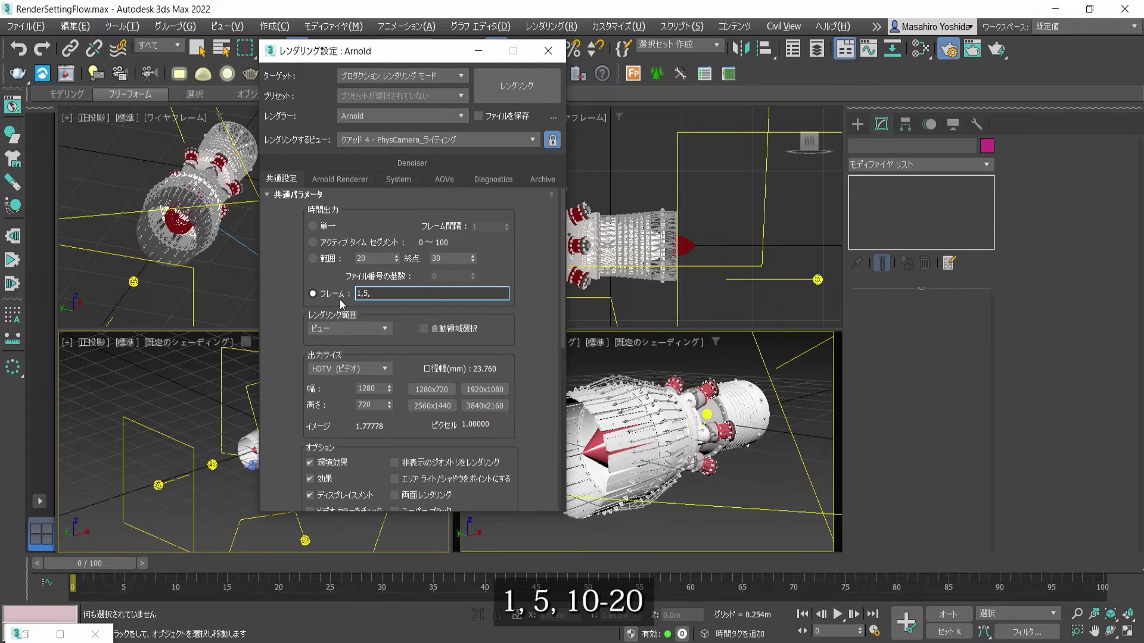
type("-20")
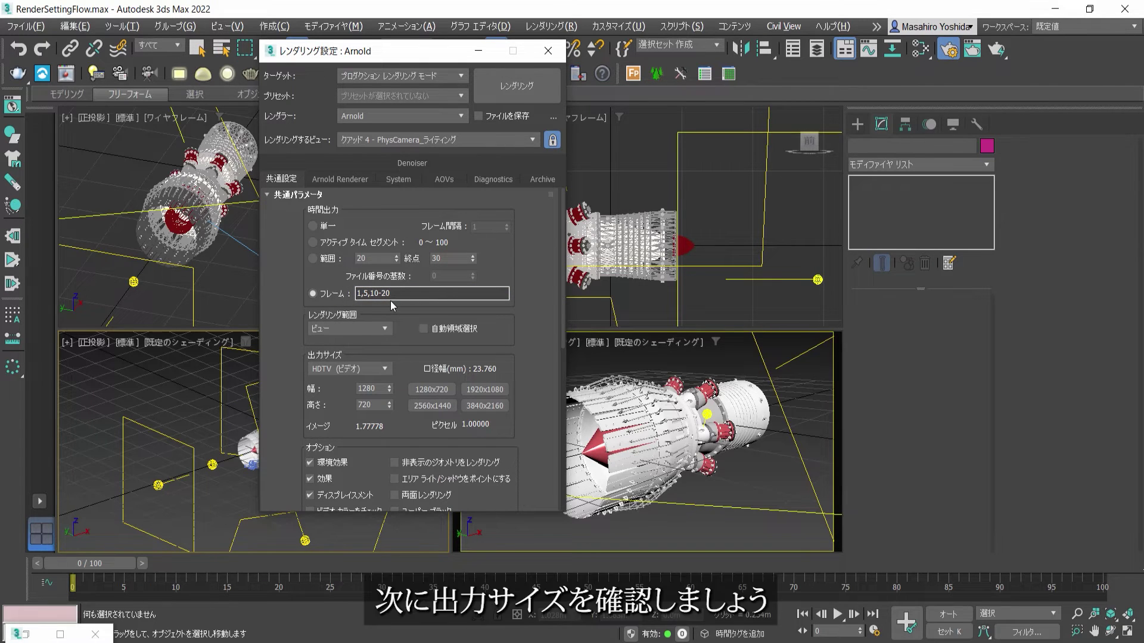
Try the 1920x1080, 2560x1440 and 3840x2160 output size presets, ending at 1280x720 HDTV.
left_click_drag(415, 347, 428, 255)
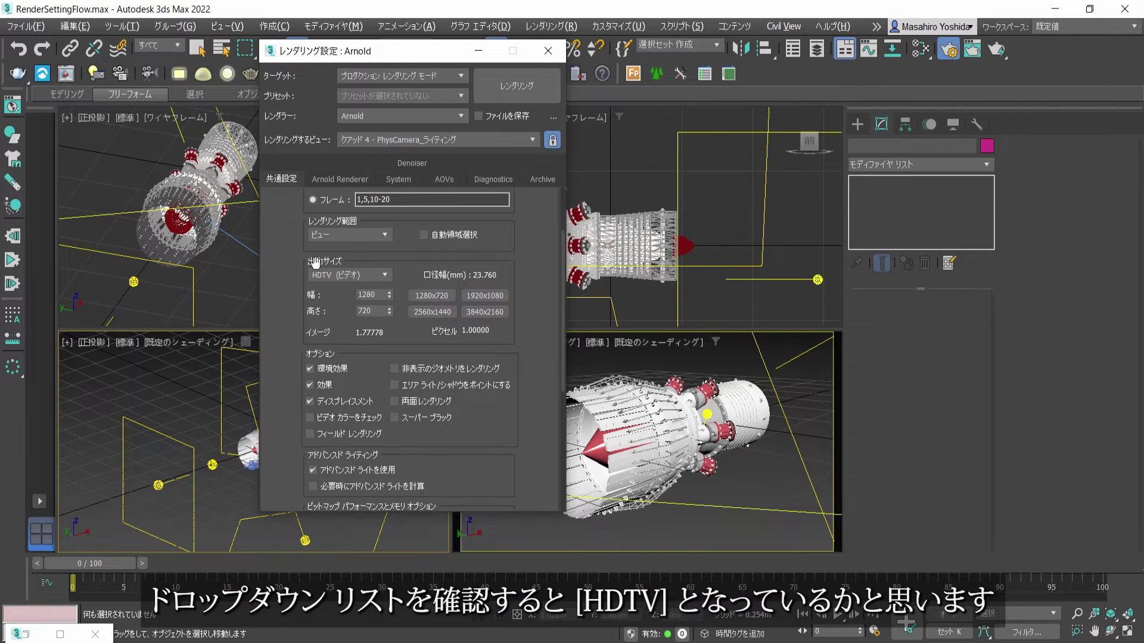
left_click(388, 275)
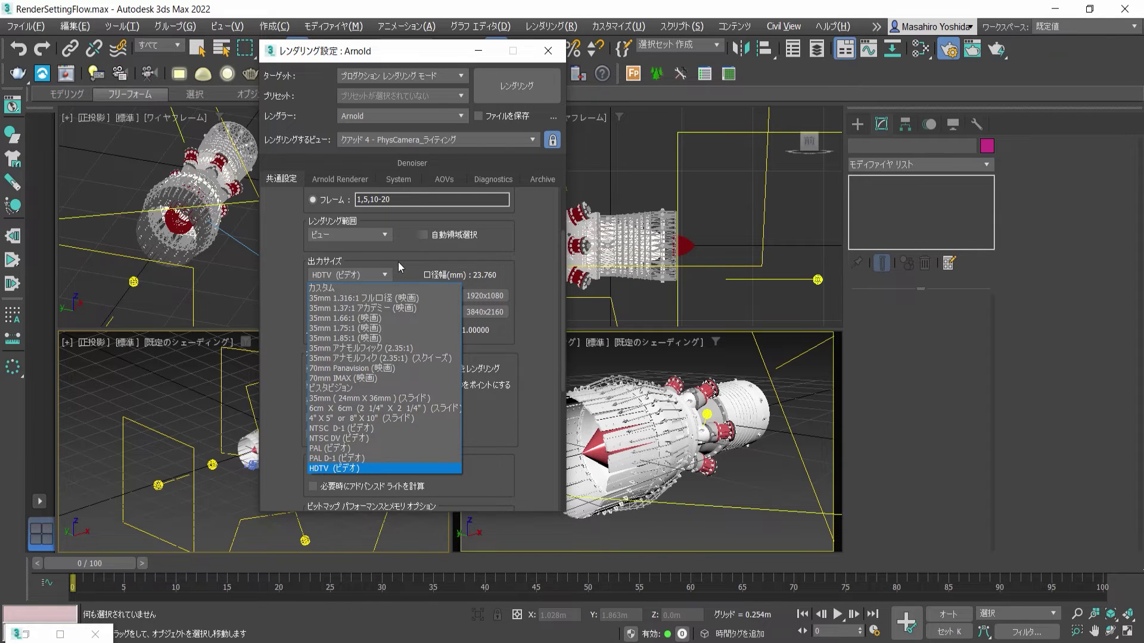
left_click(398, 262)
left_click(484, 296)
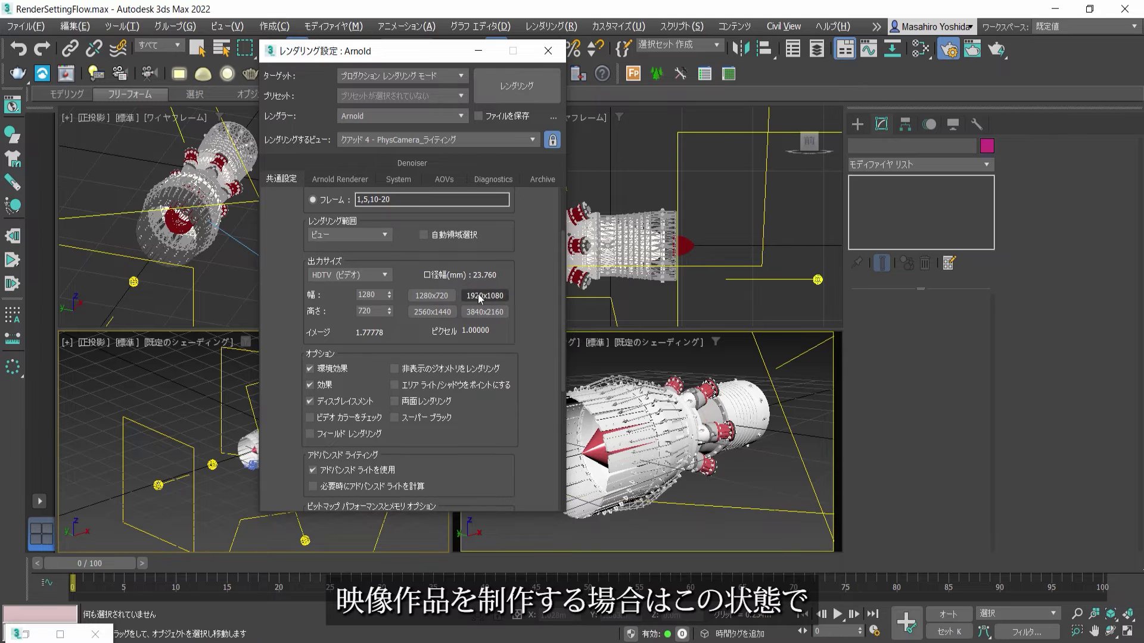
left_click(432, 312)
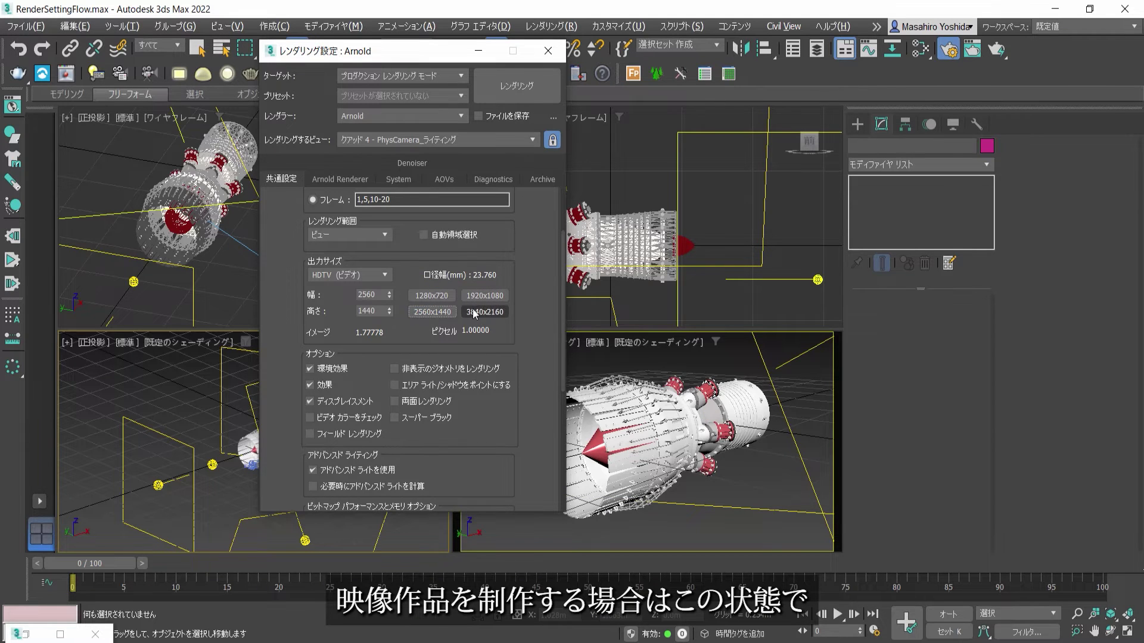
left_click(477, 312)
left_click(433, 312)
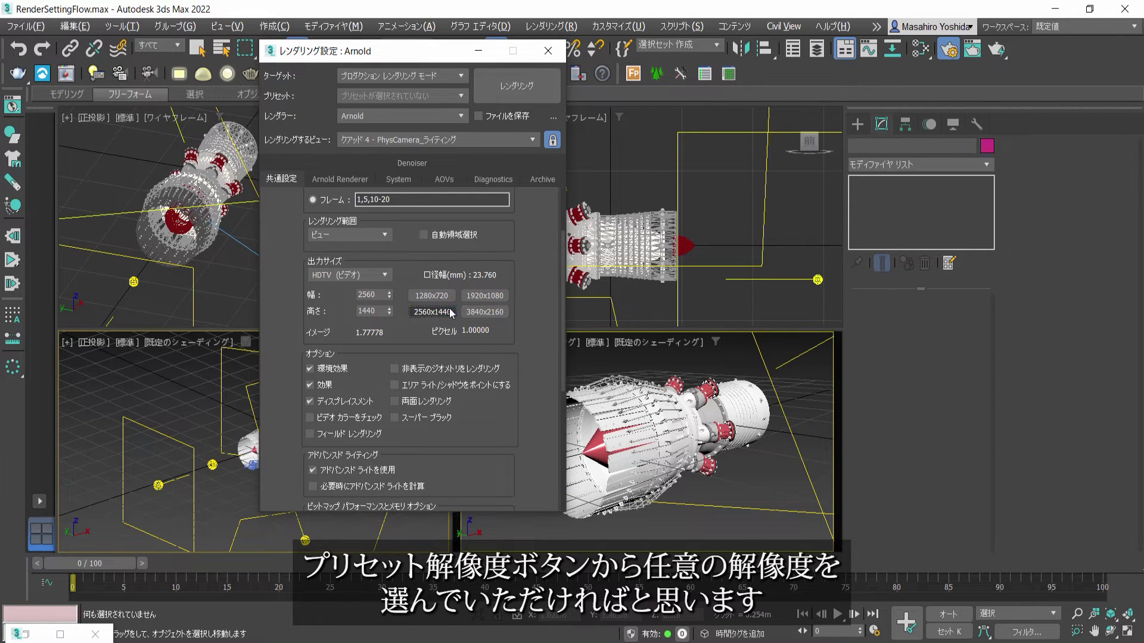
left_click(465, 296)
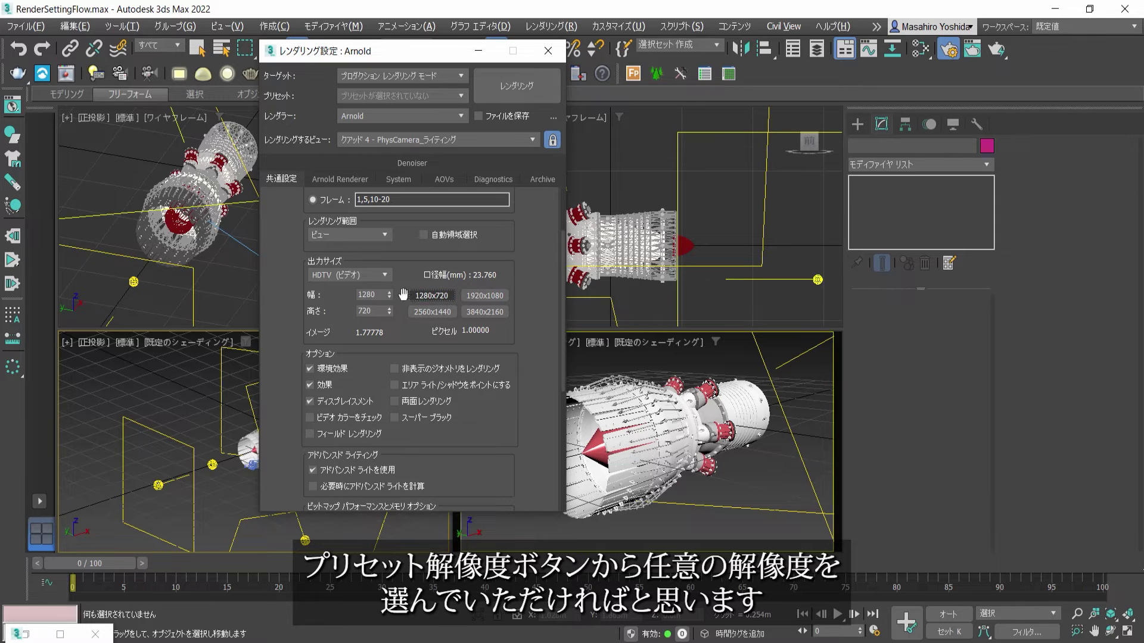
left_click(431, 295)
left_click_drag(381, 295, 344, 298)
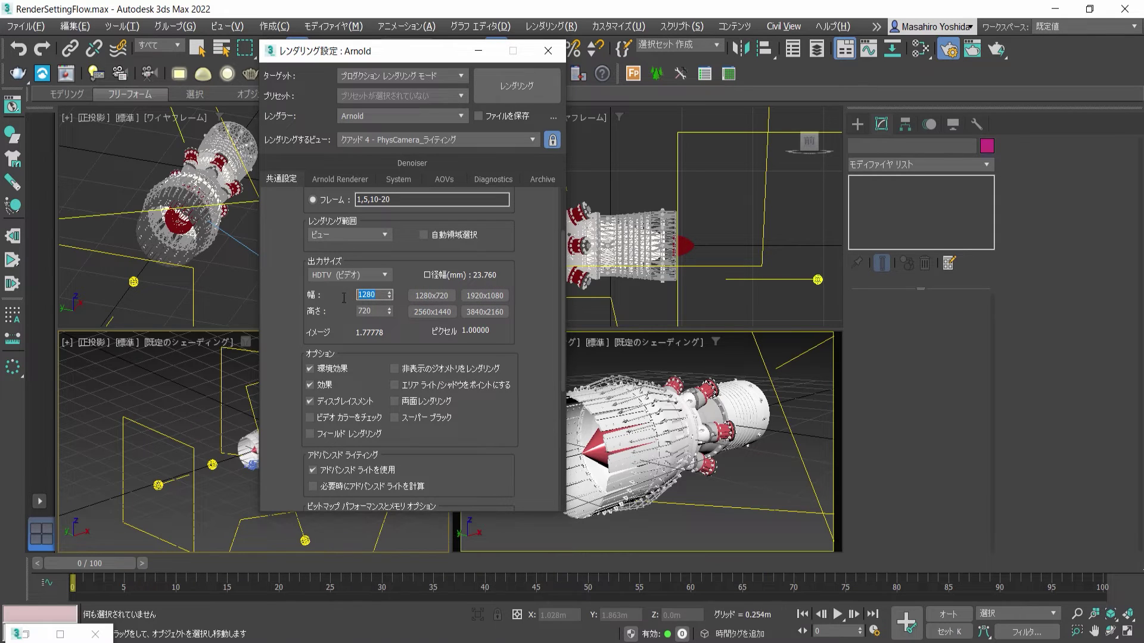
Switch Output Size to Custom with width 1000 and height 1000.
left_click(385, 275)
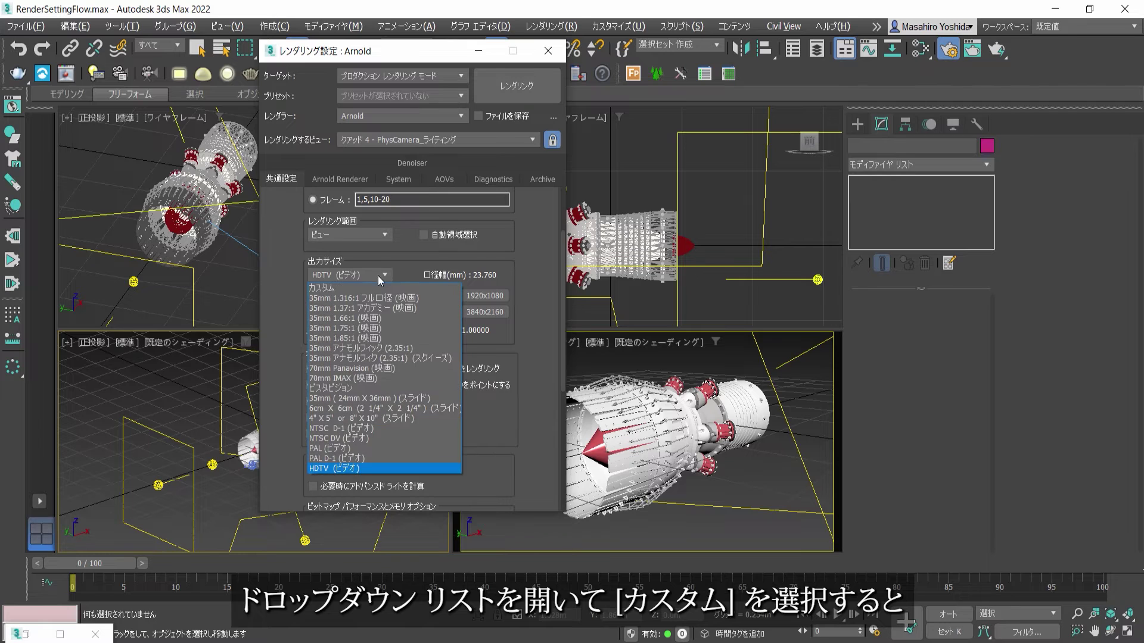
left_click(340, 288)
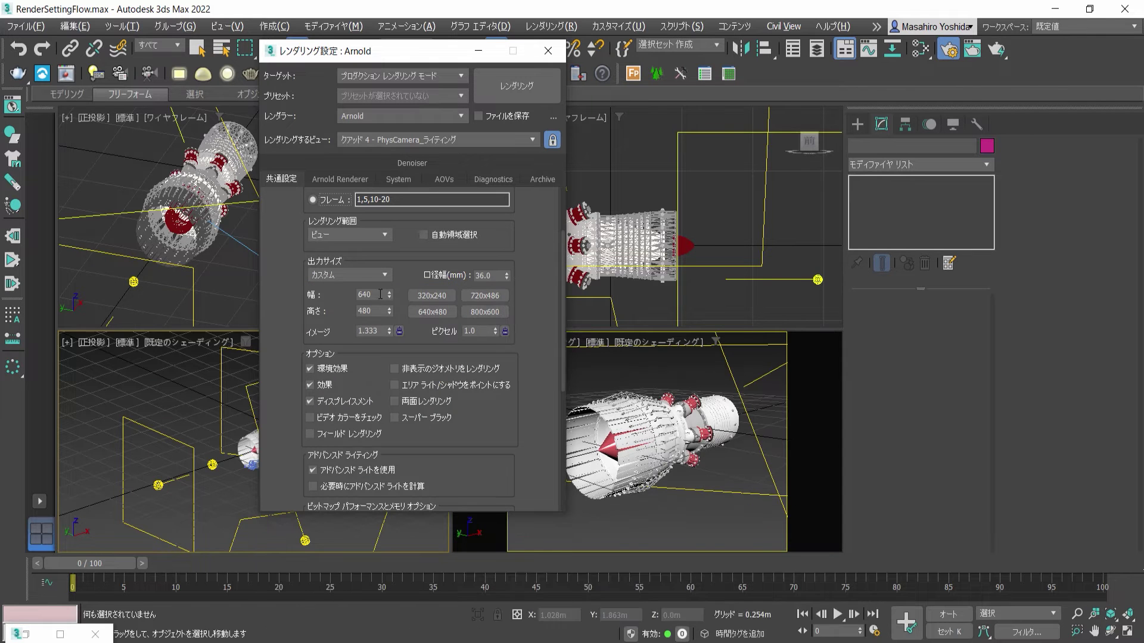
mouse_move(389, 294)
left_mouse_down()
mouse_move(398, 260)
mouse_move(402, 338)
mouse_move(409, 275)
left_mouse_up()
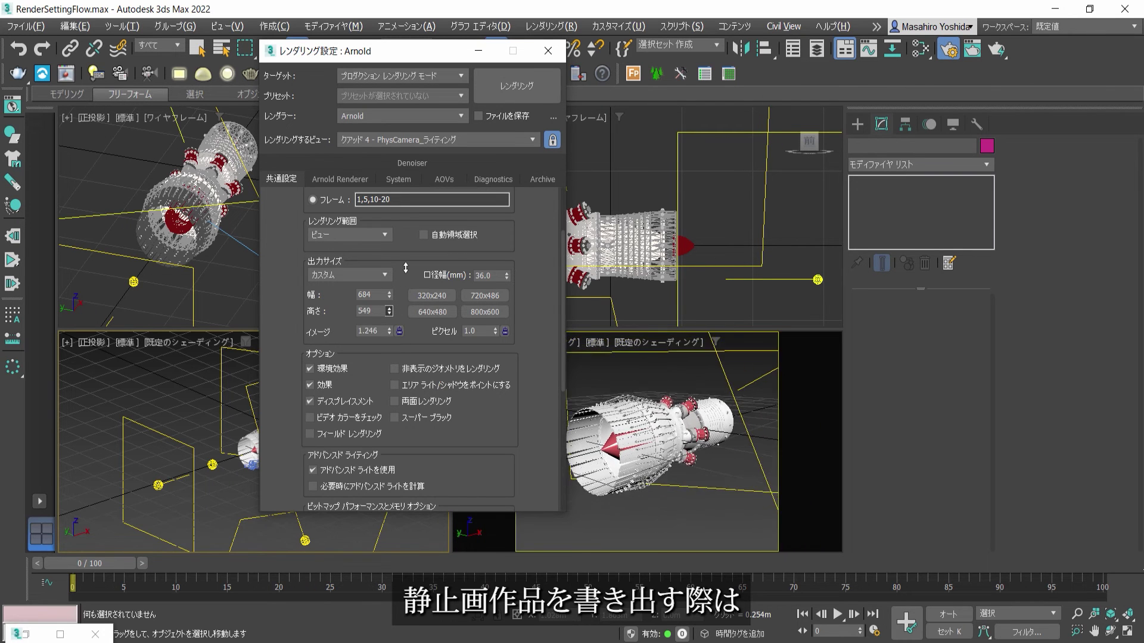
double_click(370, 295)
type("1")
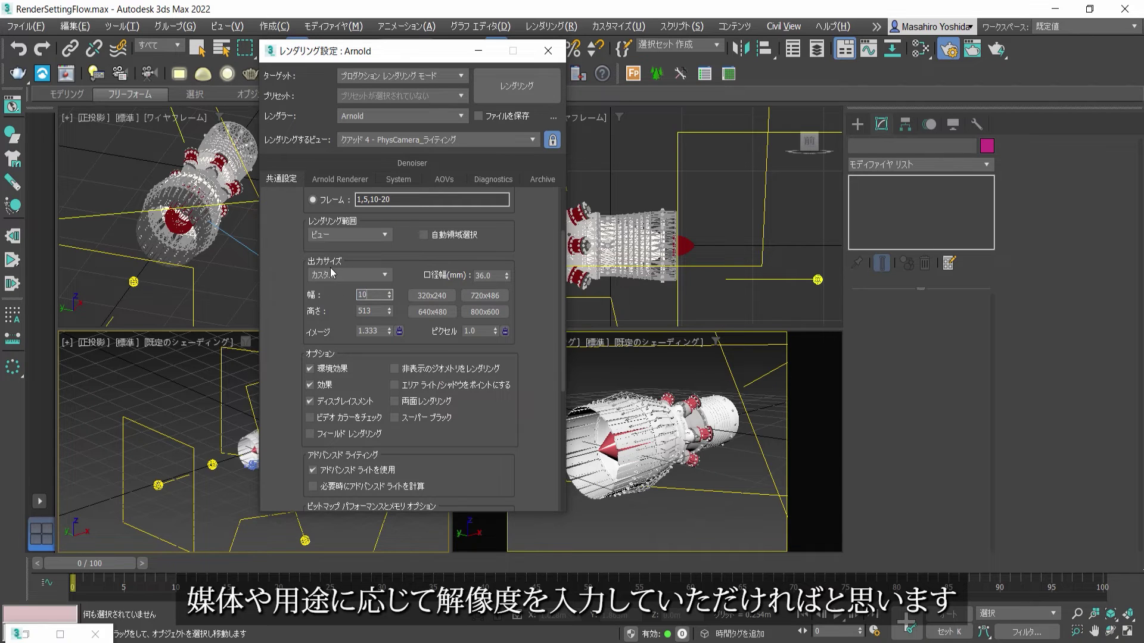
type("000")
key("Tab")
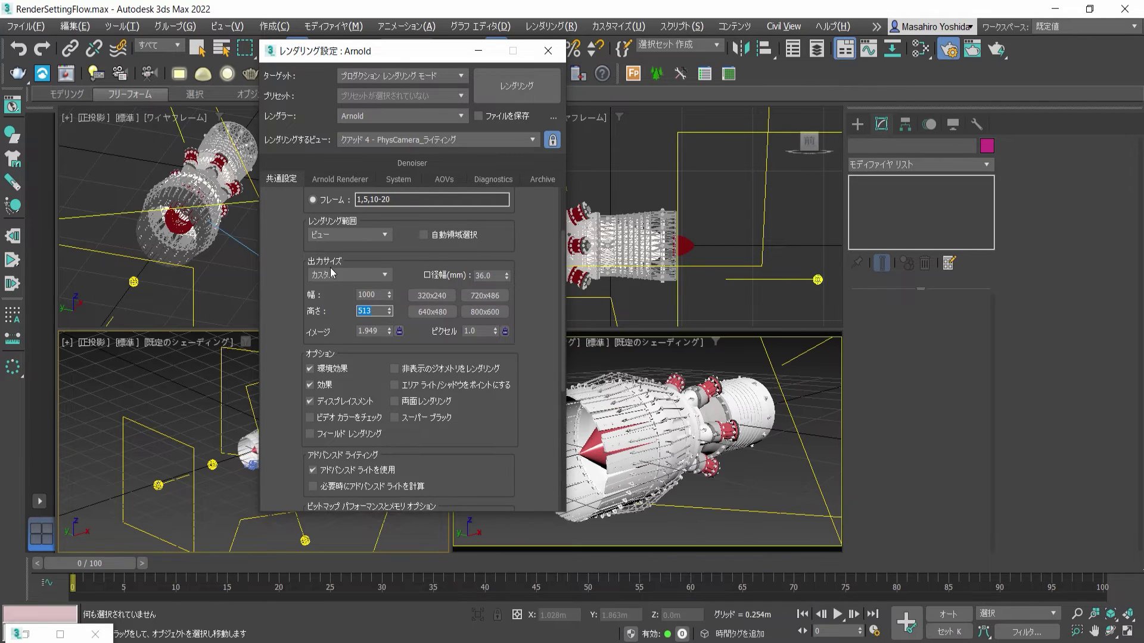
type("1000")
key("Return")
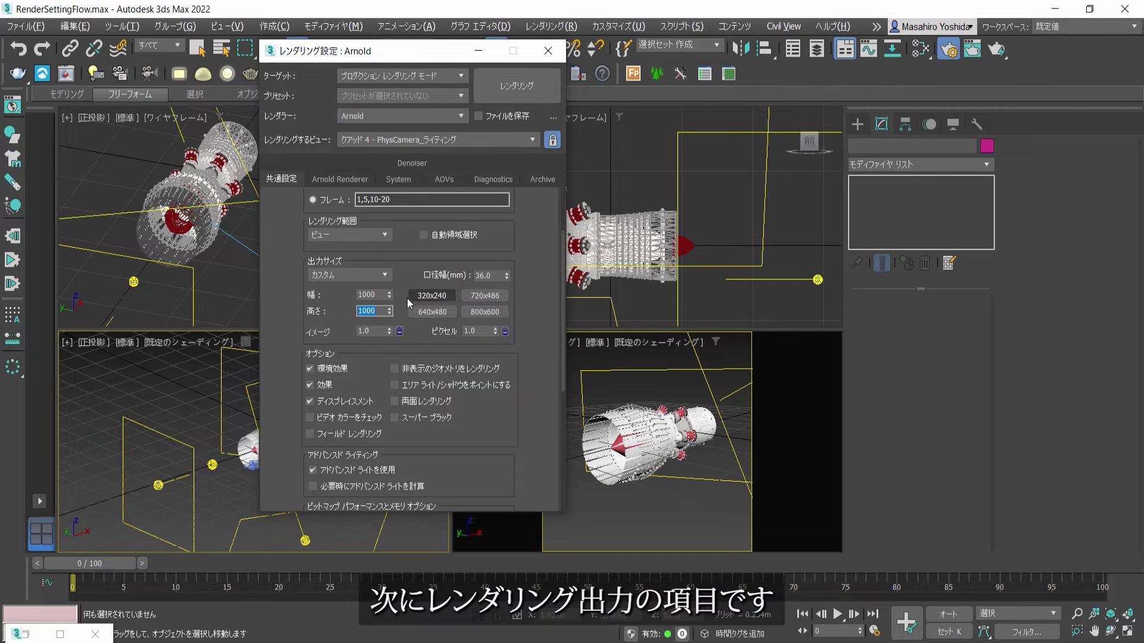
scroll(513, 434, "down", 3)
scroll(512, 322, "down", 3)
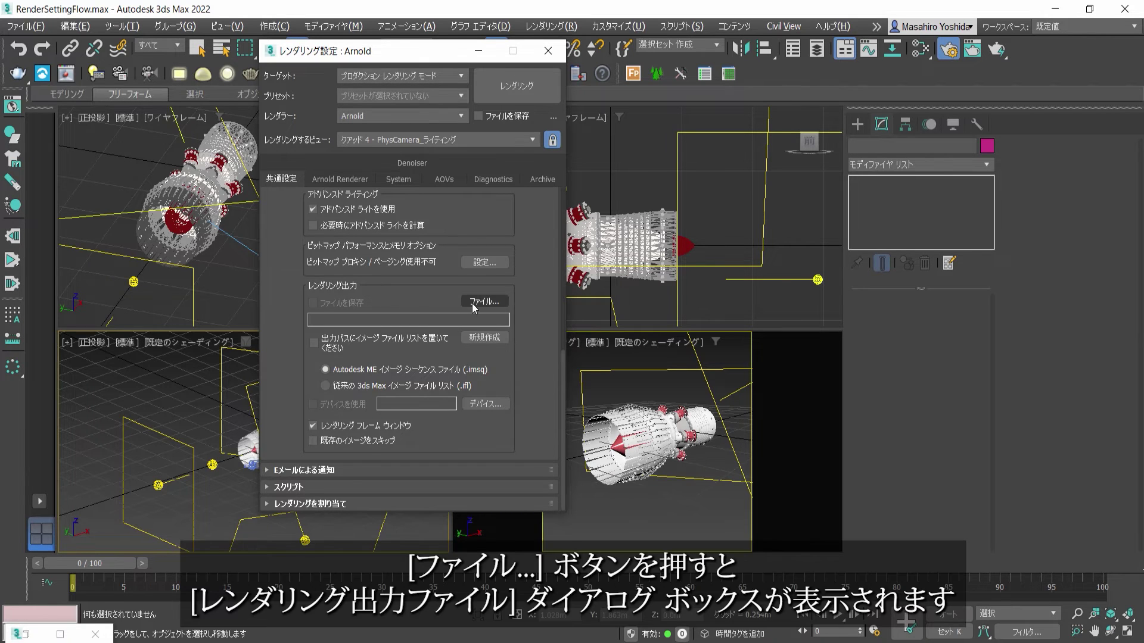
left_click(473, 304)
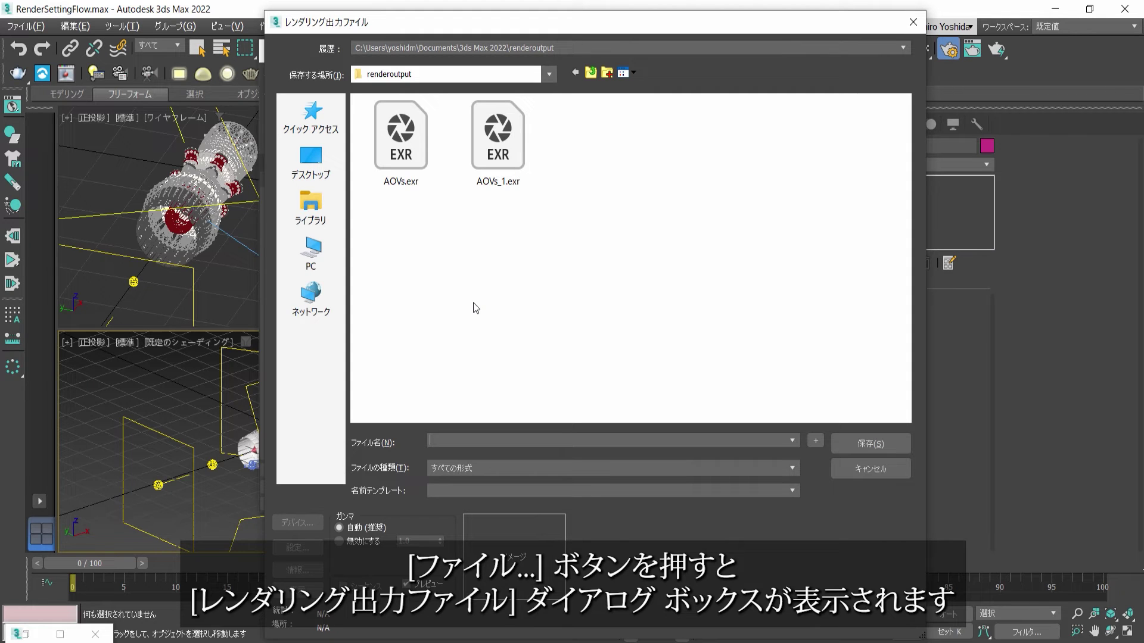
left_click_drag(606, 30, 607, 24)
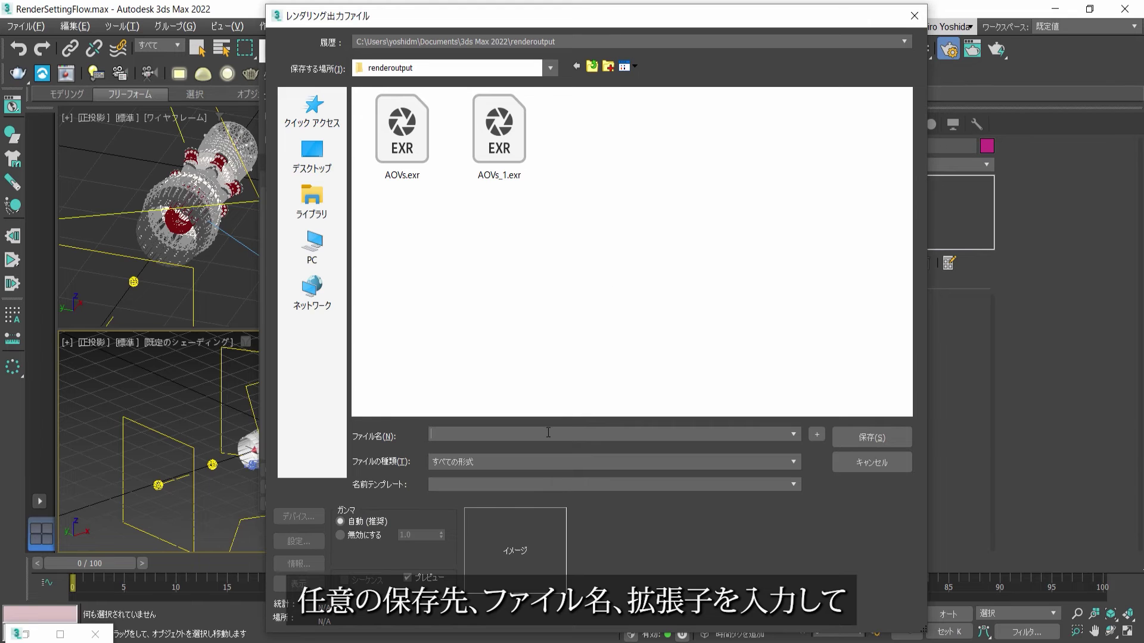
left_click(798, 462)
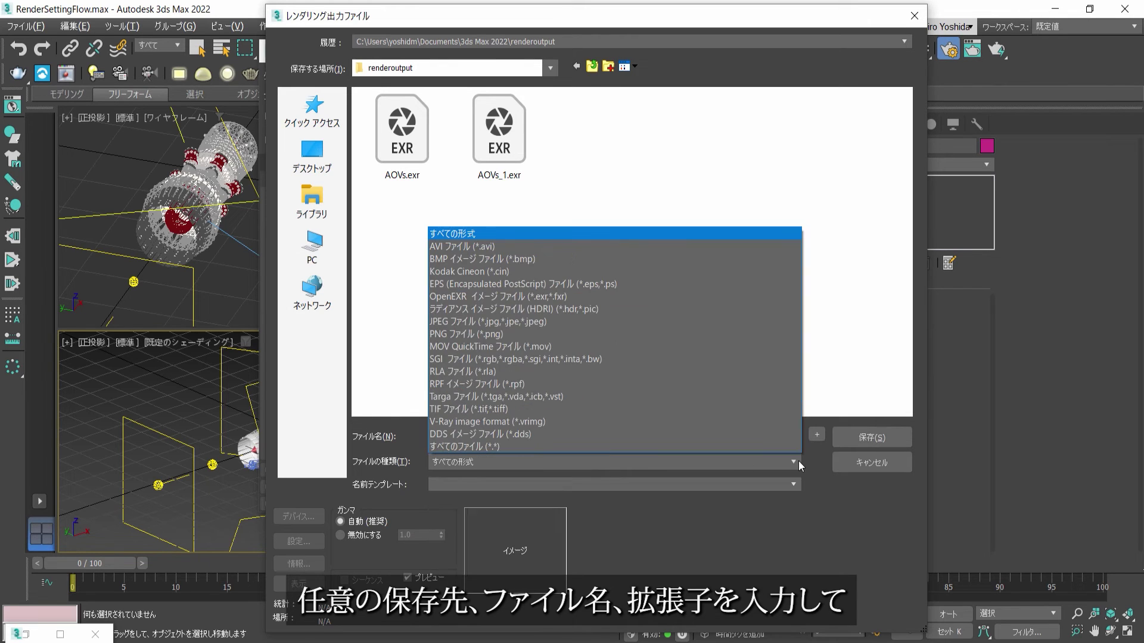
left_click(798, 461)
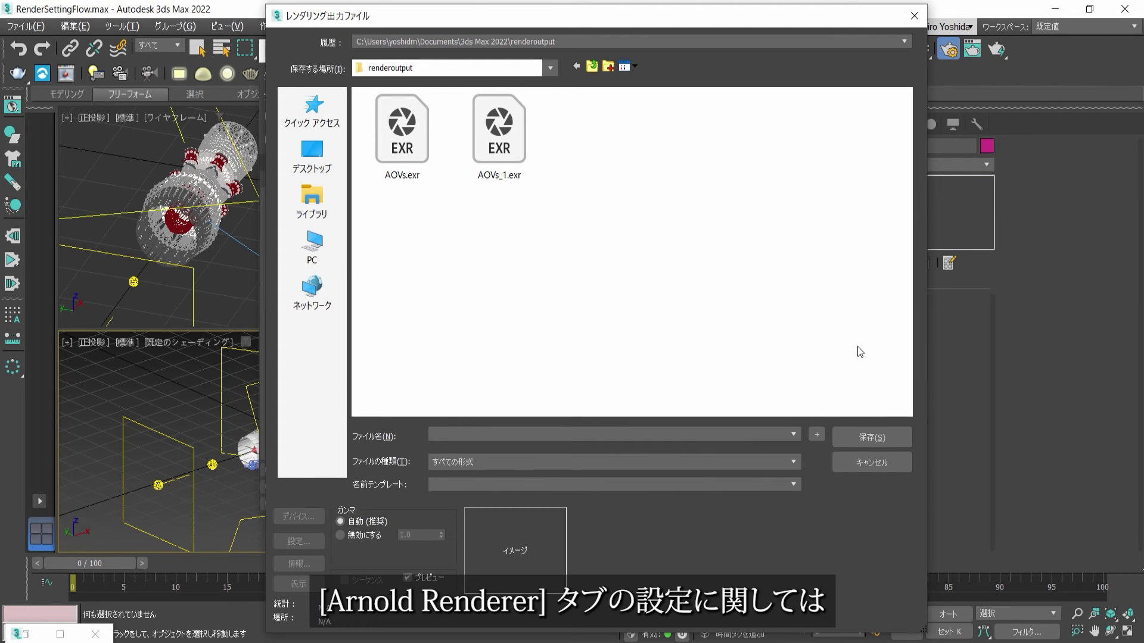
Dismiss the file browser and expand the Imagers rollout in the Arnold Renderer settings.
left_click(915, 16)
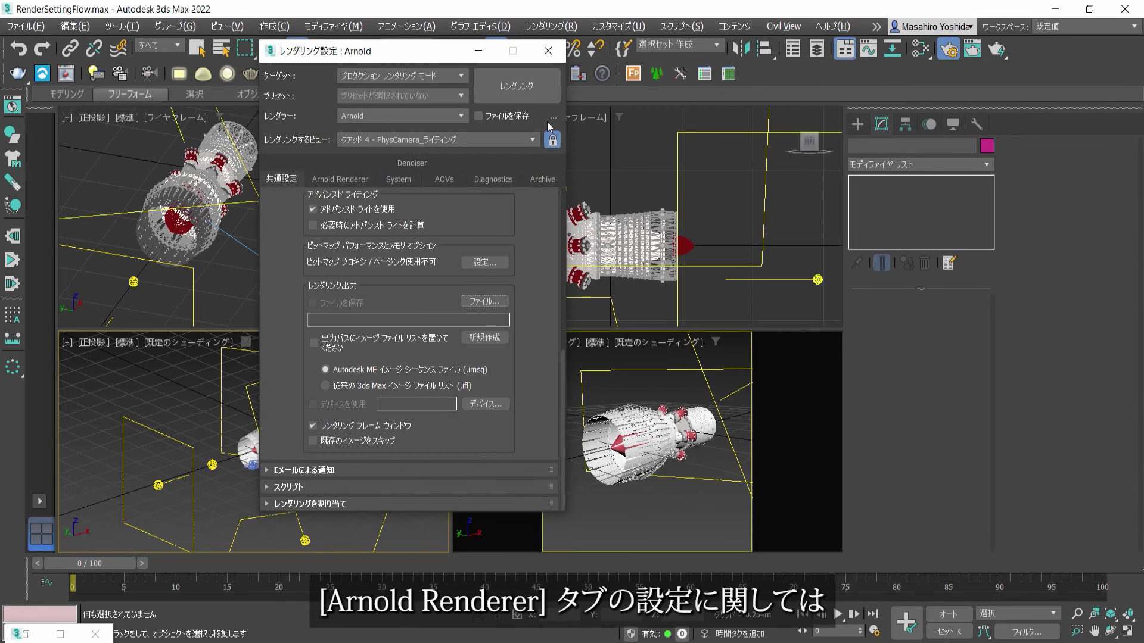
left_click(352, 179)
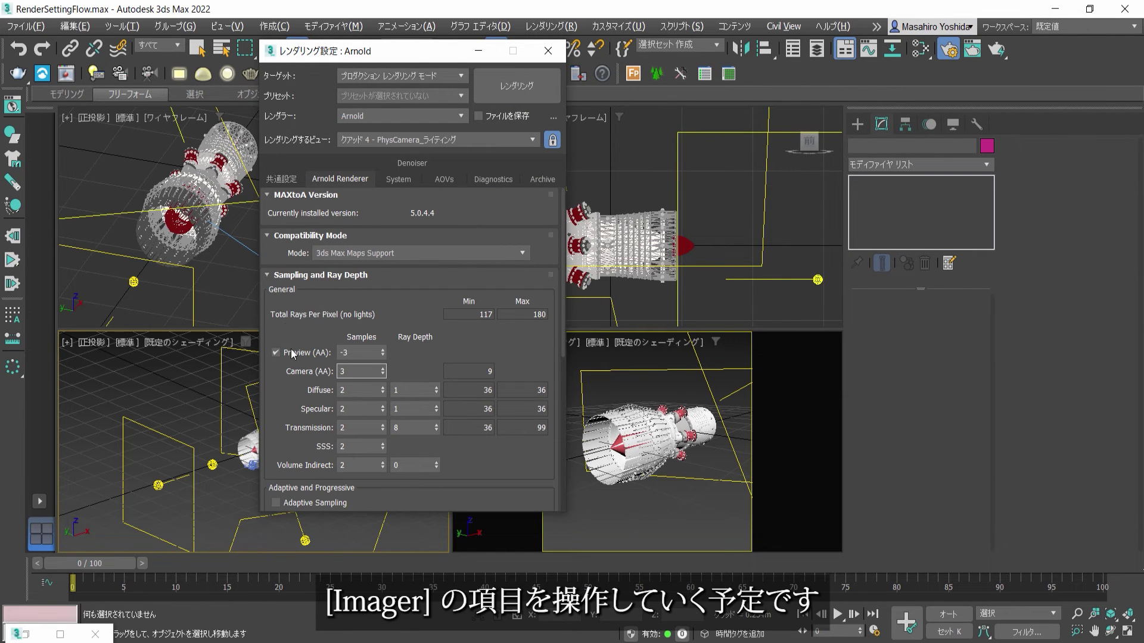
scroll(299, 393, "down", 5)
scroll(307, 363, "down", 5)
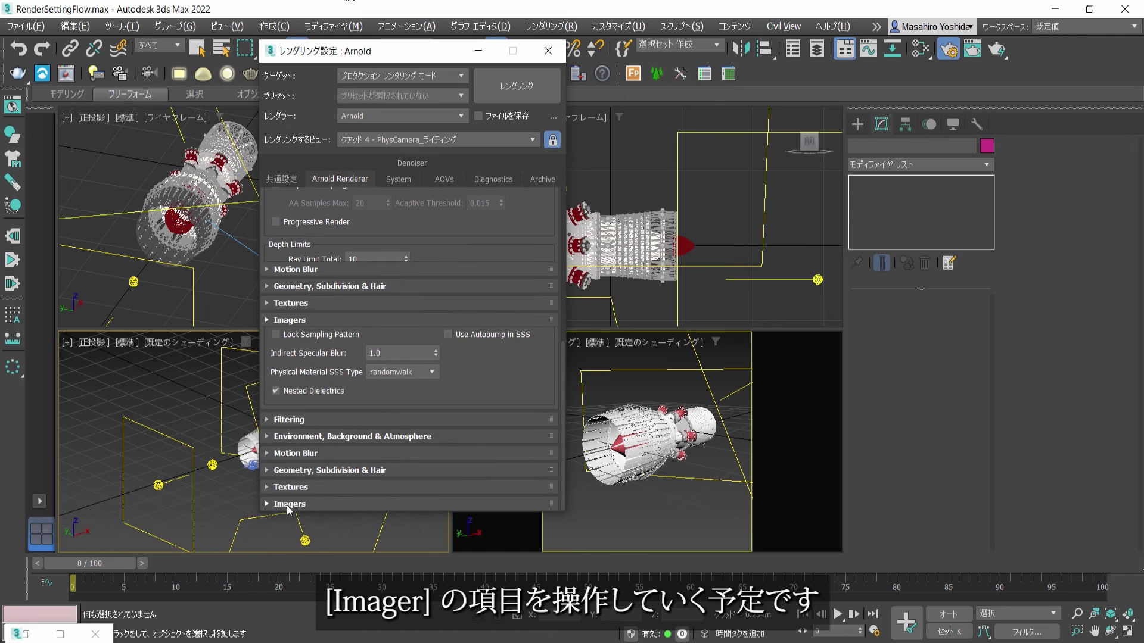
left_click(289, 321)
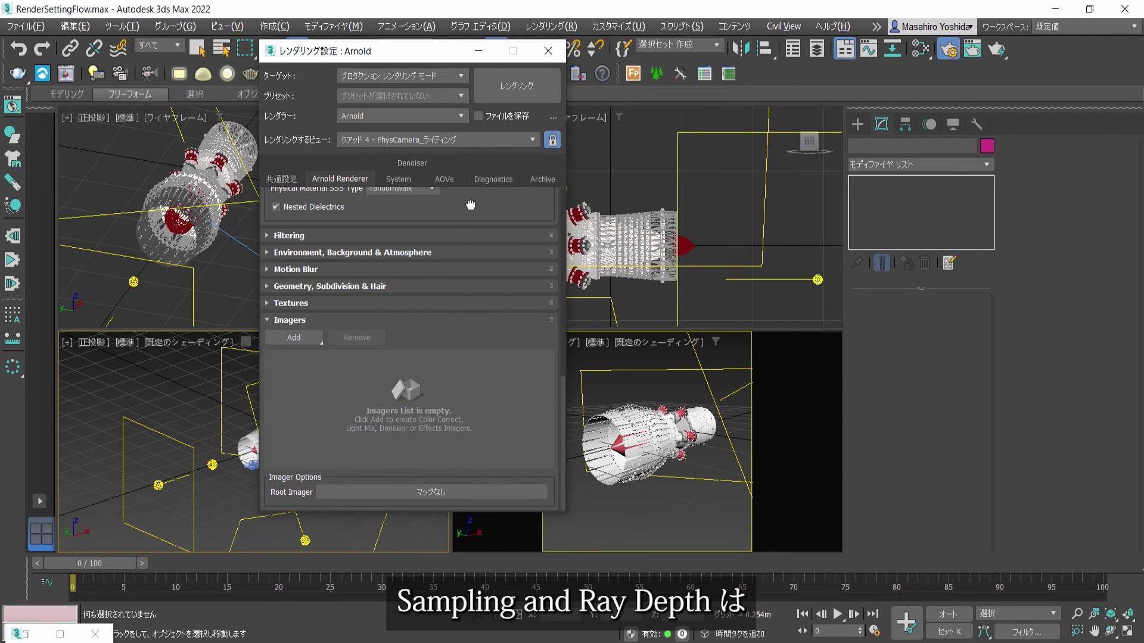
Scroll the Arnold panel back up to the sampling settings: Camera (AA) 3, Diffuse/Specular/Transmission 2.
scroll(453, 255, "up", 3)
scroll(453, 256, "up", 4)
scroll(453, 255, "up", 3)
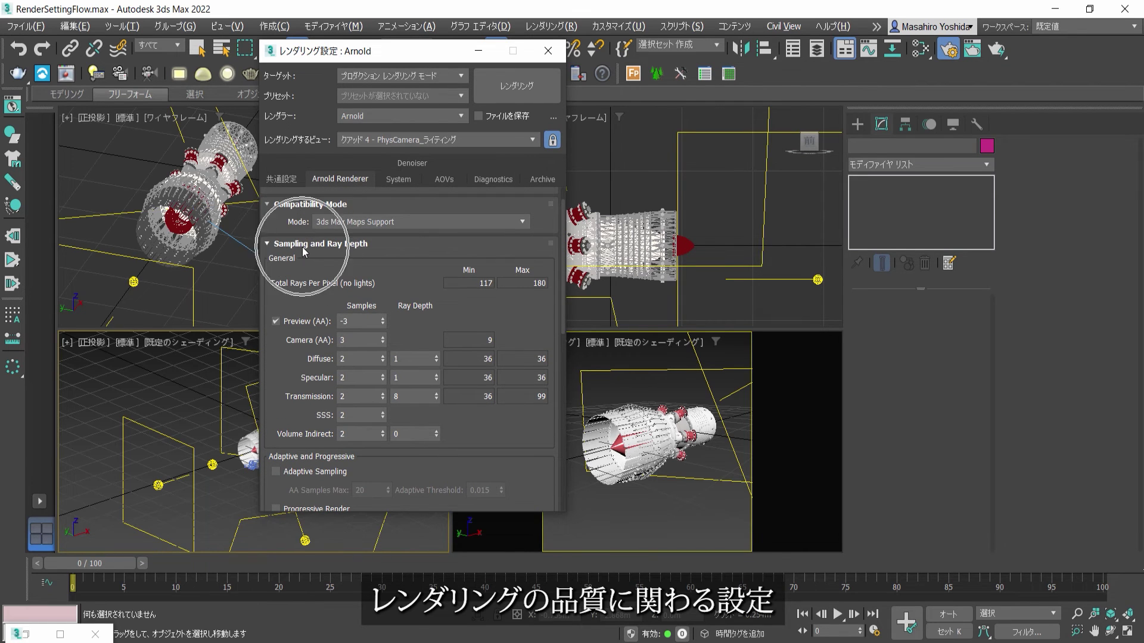
scroll(284, 350, "down", 1)
scroll(284, 350, "down", 10)
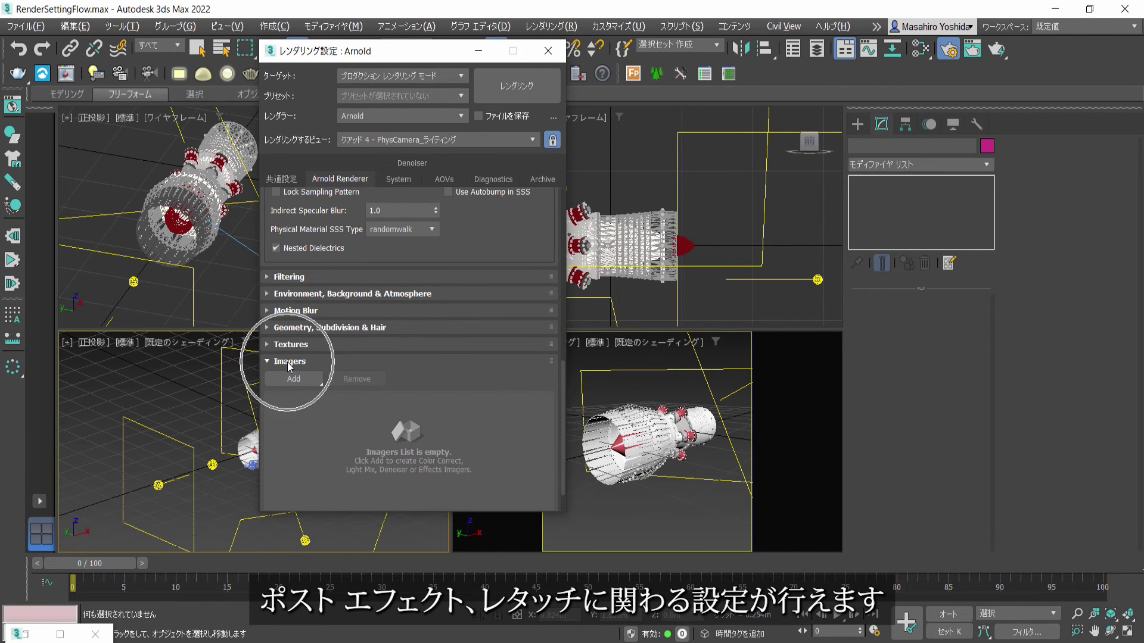
left_click_drag(518, 224, 507, 516)
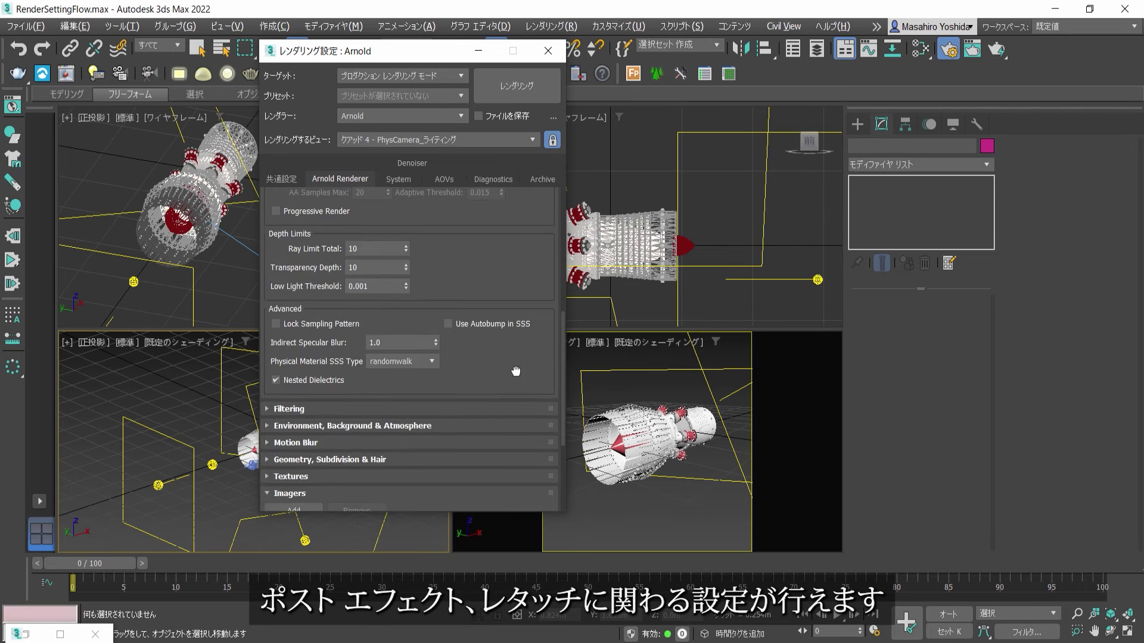
left_click_drag(507, 318, 502, 514)
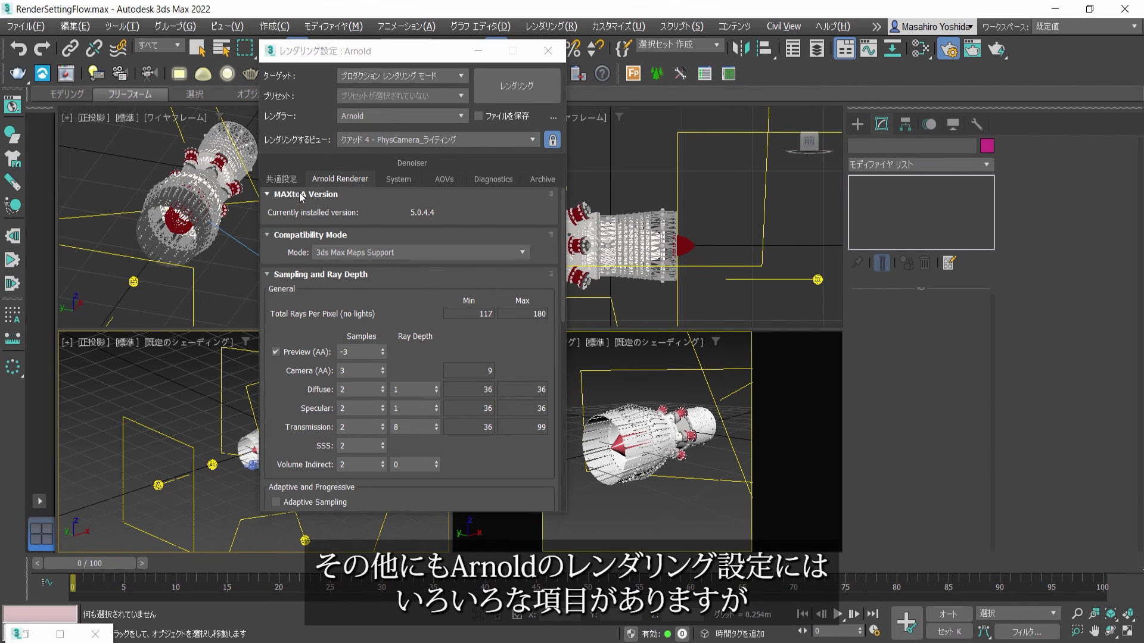
Return to the Common settings and launch the render of the engine model.
left_click(281, 178)
scroll(283, 230, "up", 10)
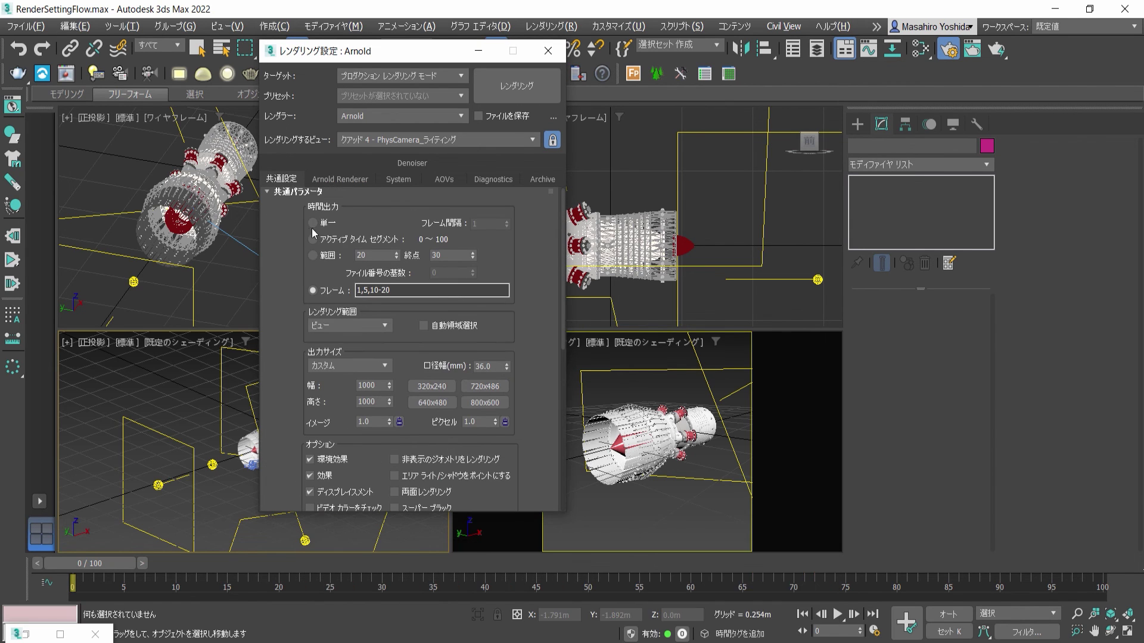
left_click(518, 88)
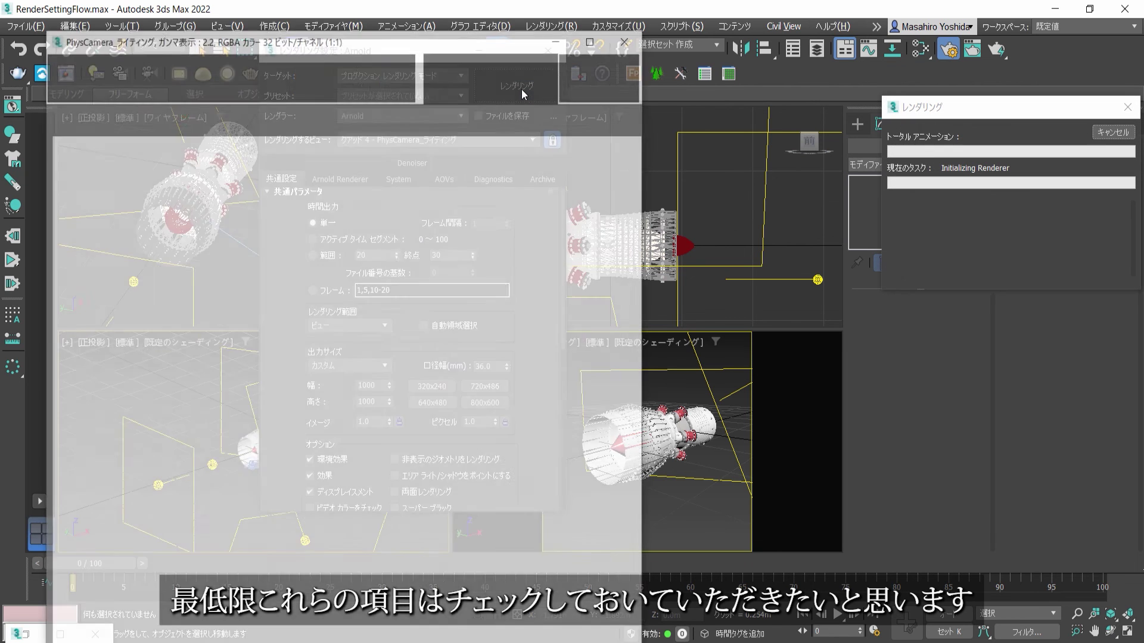